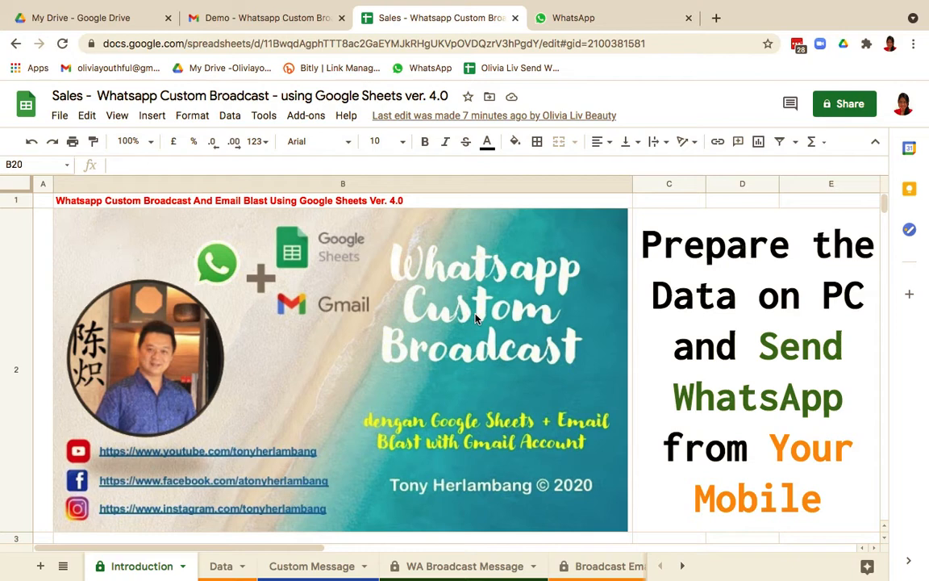
# Step: Search the web for "selenium ide chrome extension" in a new tab and open the Selenium IDE page in the Chrome Web Store
pyautogui.click(866, 45)
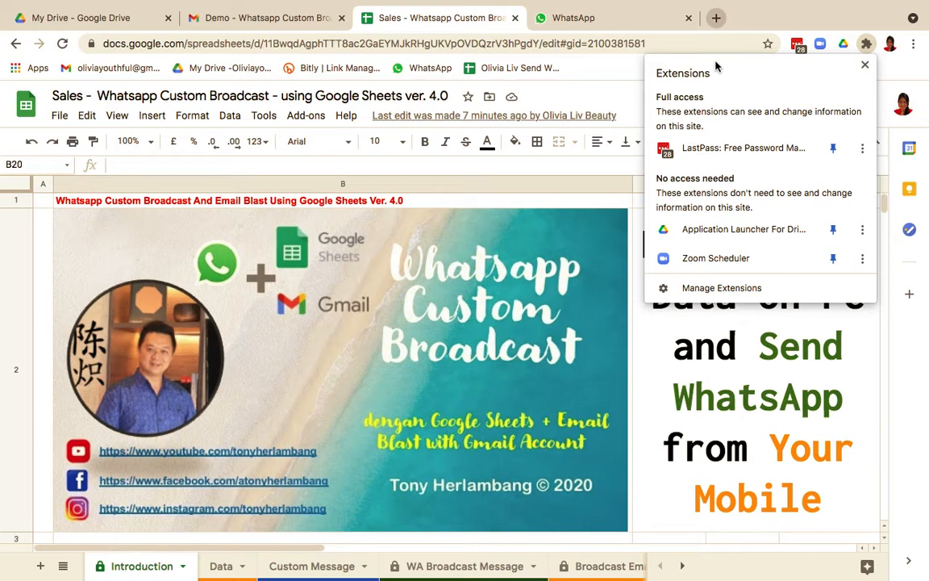
pyautogui.click(717, 18)
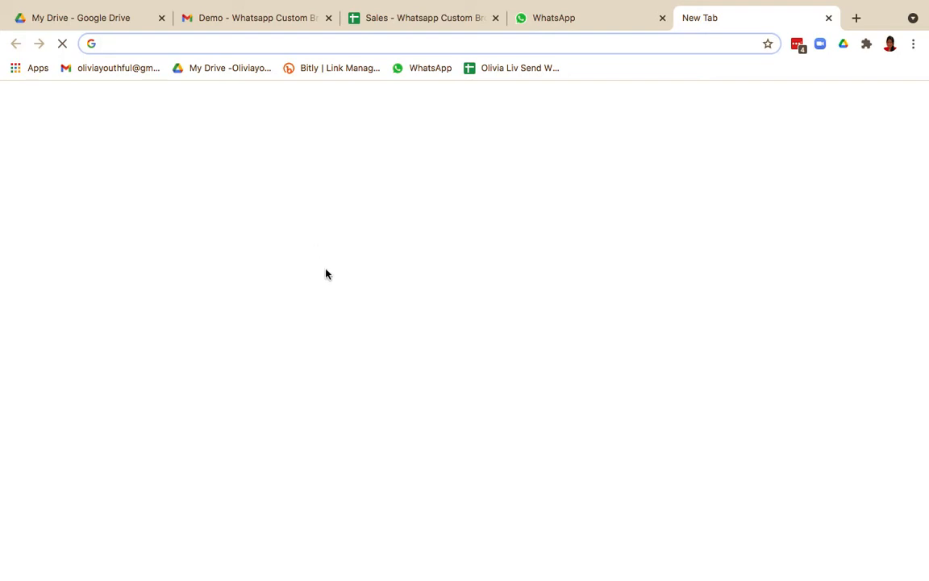
pyautogui.click(192, 50)
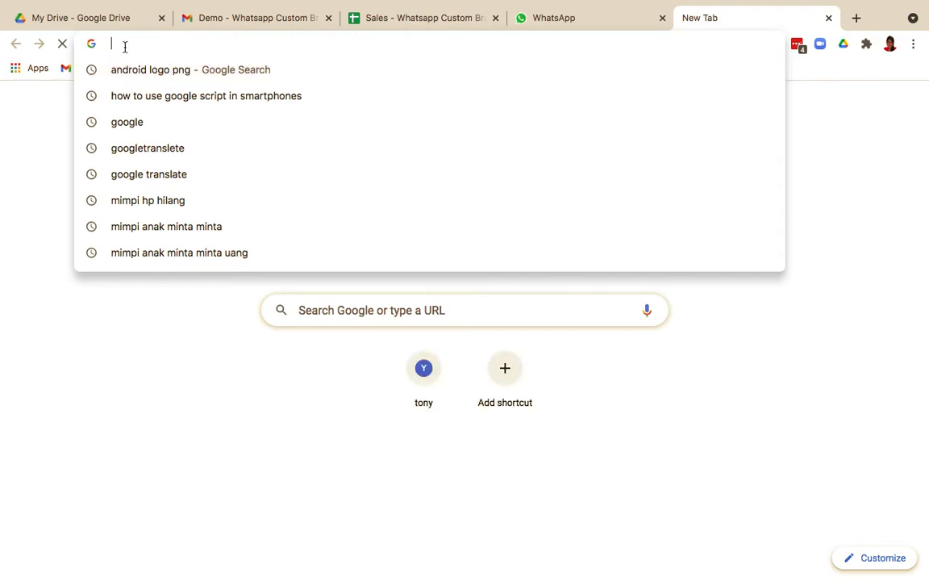
pyautogui.write('sele')
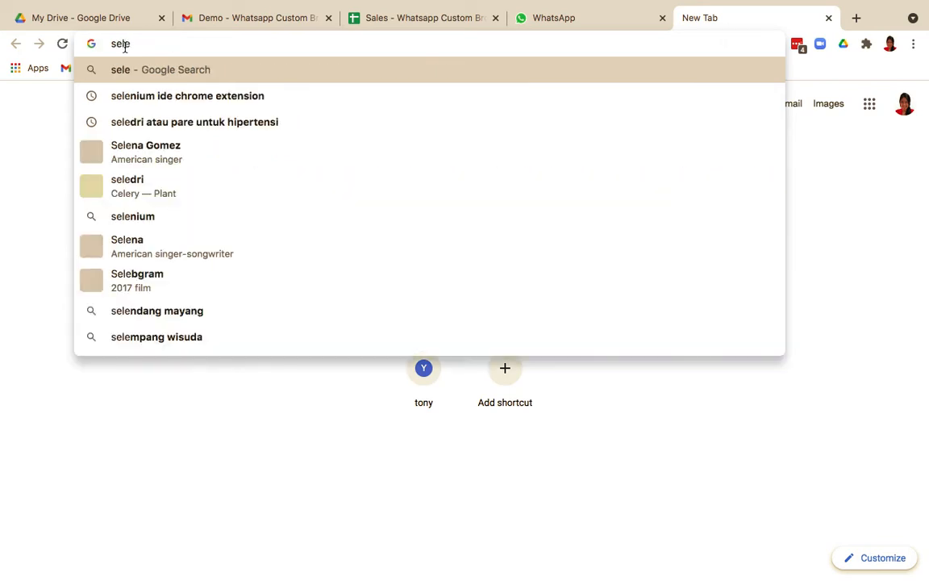
pyautogui.write('nium IDE')
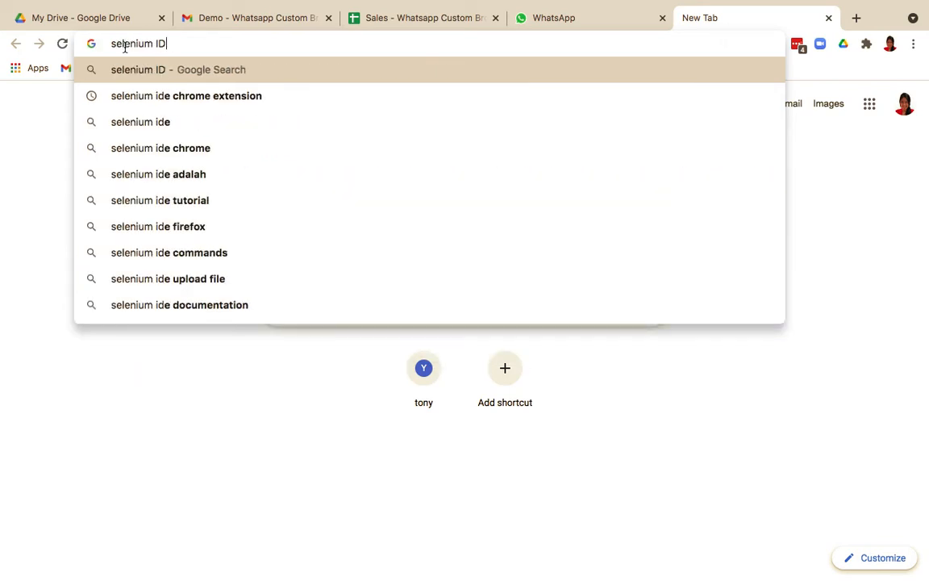
pyautogui.click(149, 95)
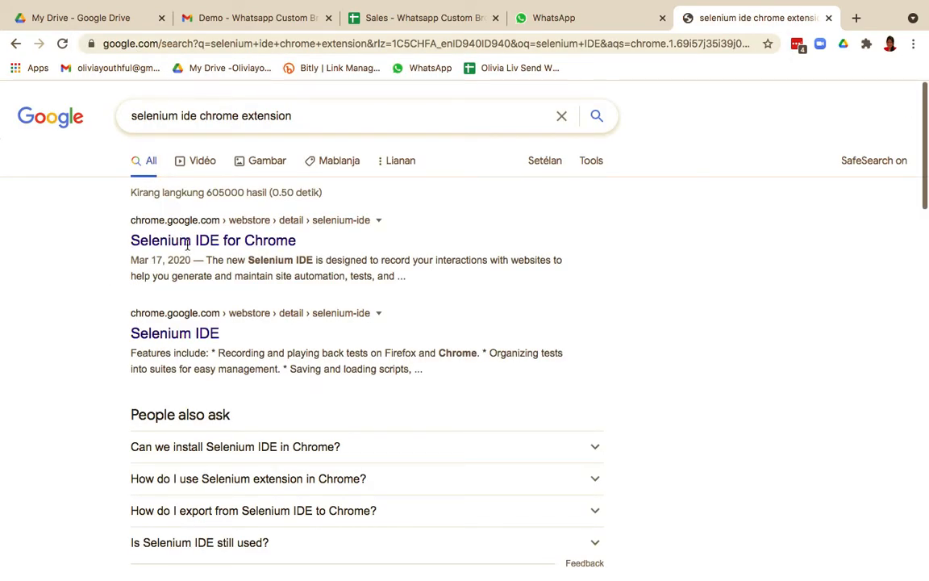
pyautogui.click(186, 241)
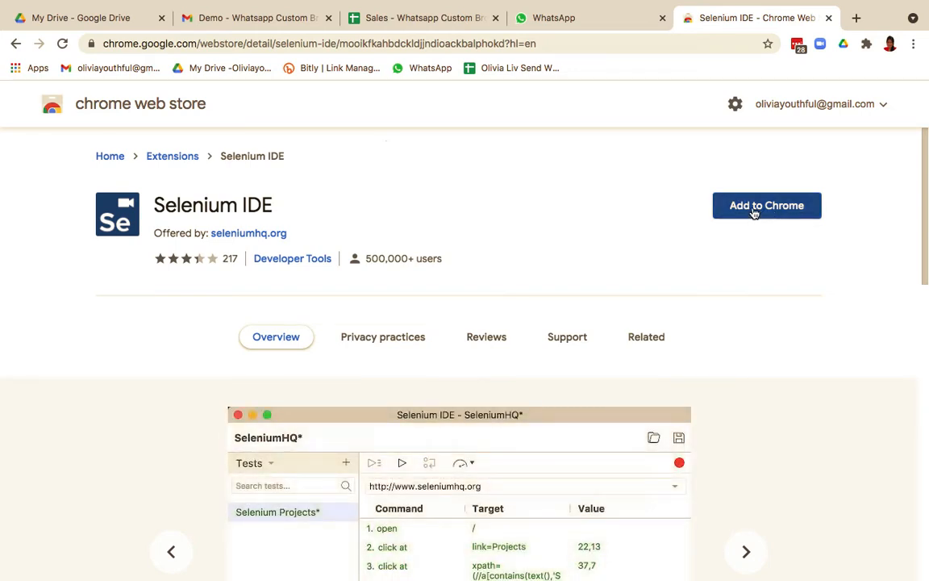
# Step: Install the Selenium IDE extension in Chrome and dismiss the installation notice
pyautogui.click(754, 210)
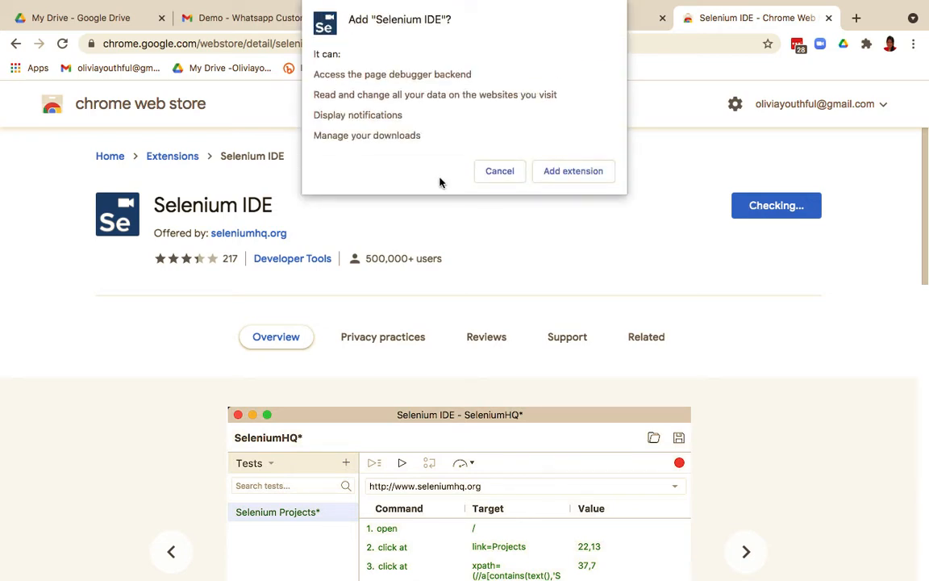
pyautogui.click(570, 171)
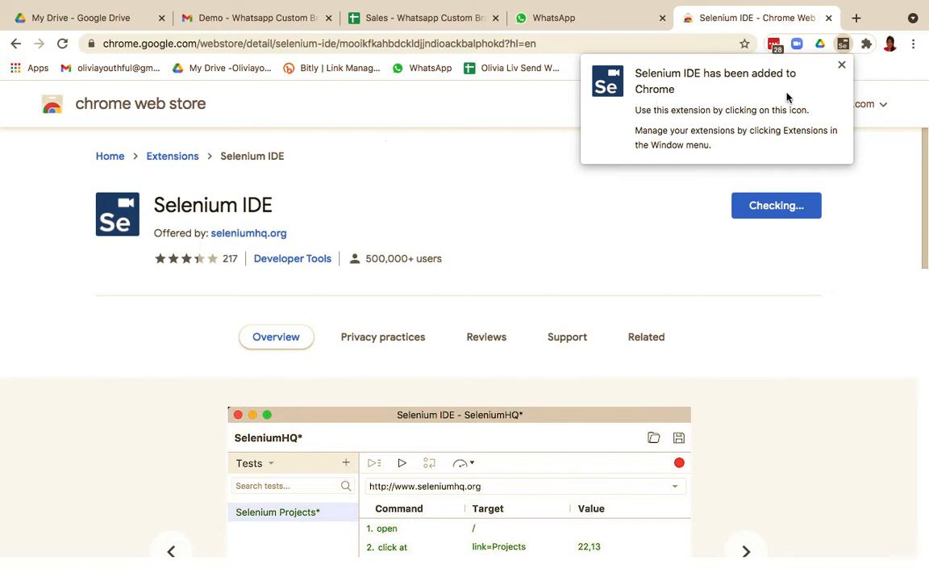
pyautogui.click(842, 65)
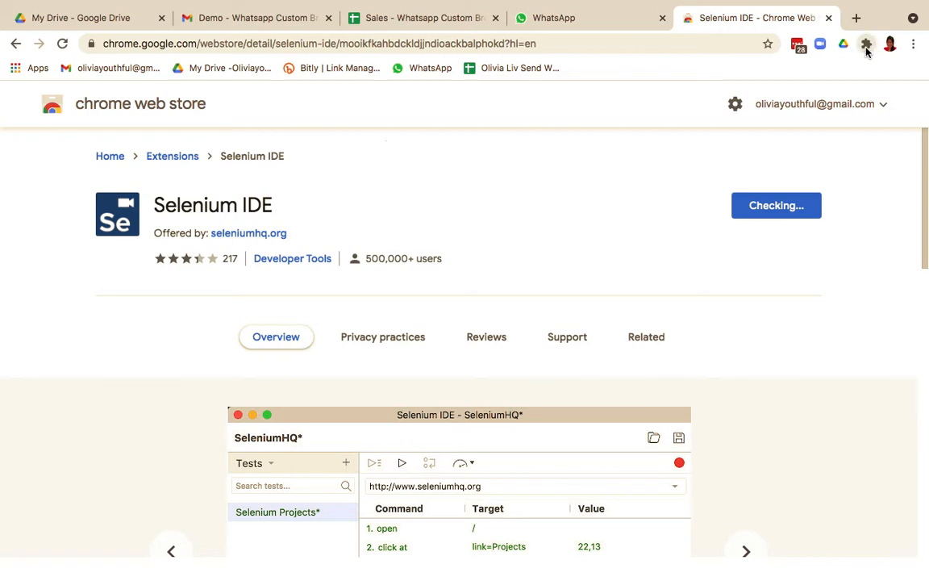
# Step: Pin the Selenium IDE extension so that it stays directly accessible in the browser
pyautogui.click(867, 51)
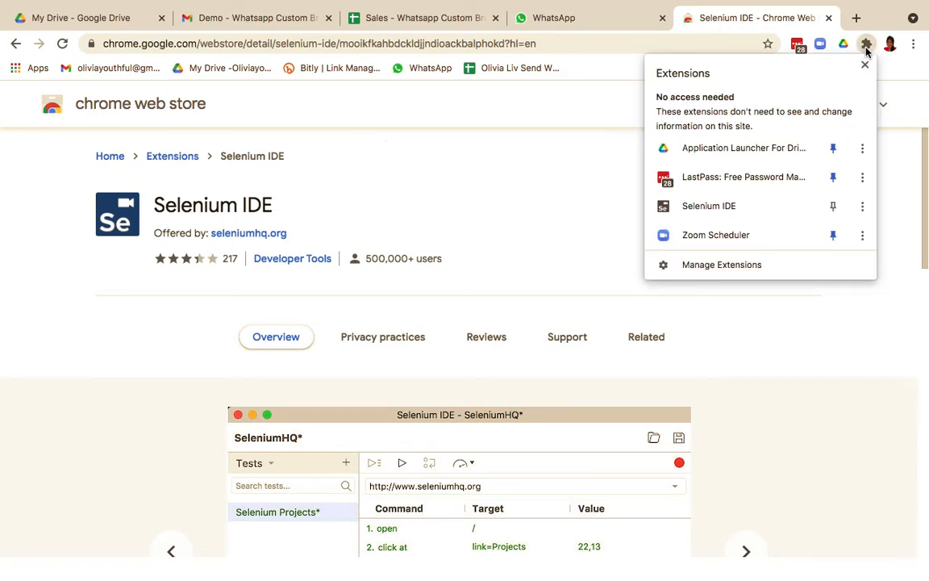
pyautogui.click(834, 207)
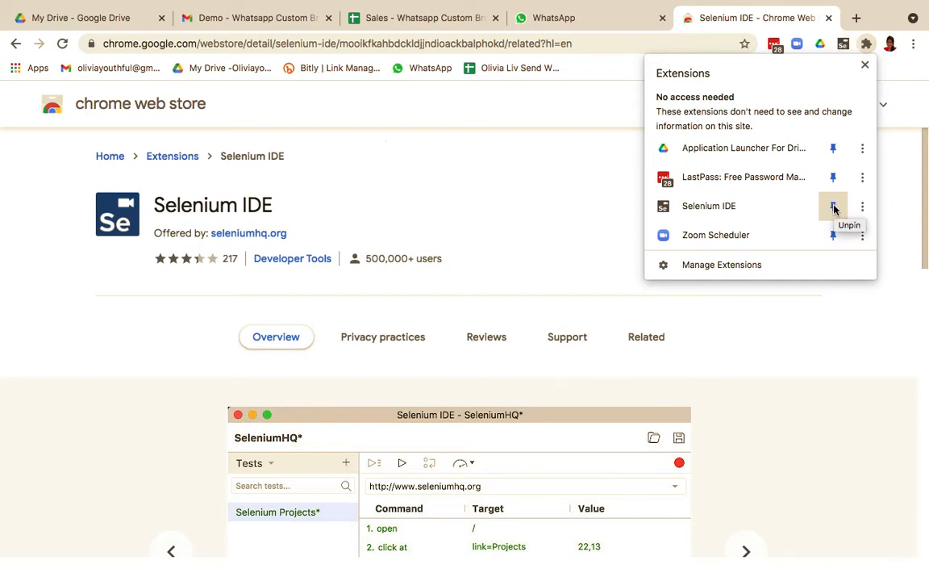
pyautogui.click(866, 66)
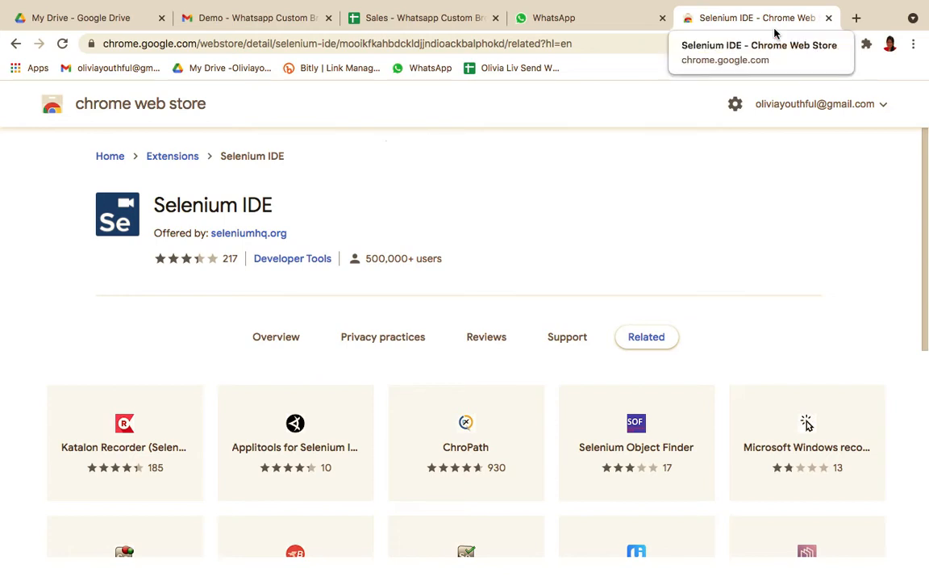
# Step: Check the WhatsApp Web session, and run an internet speed test on speedtest.net, letting the page continue until the test ends
pyautogui.click(581, 21)
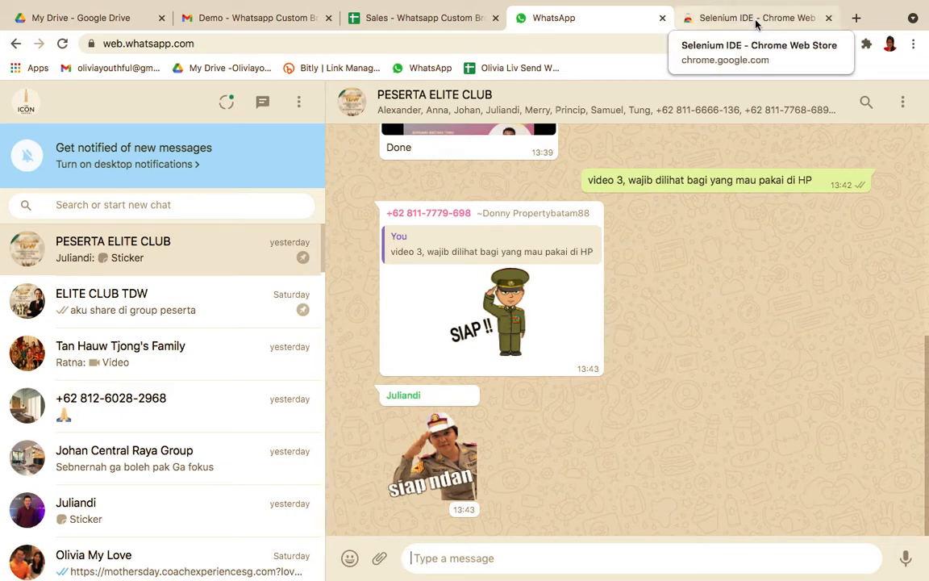
pyautogui.click(855, 17)
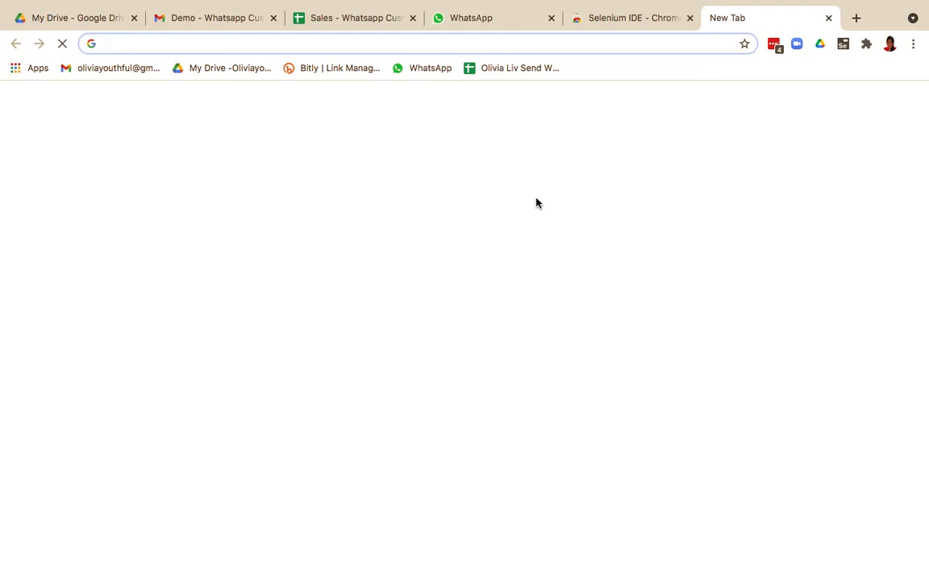
pyautogui.click(436, 45)
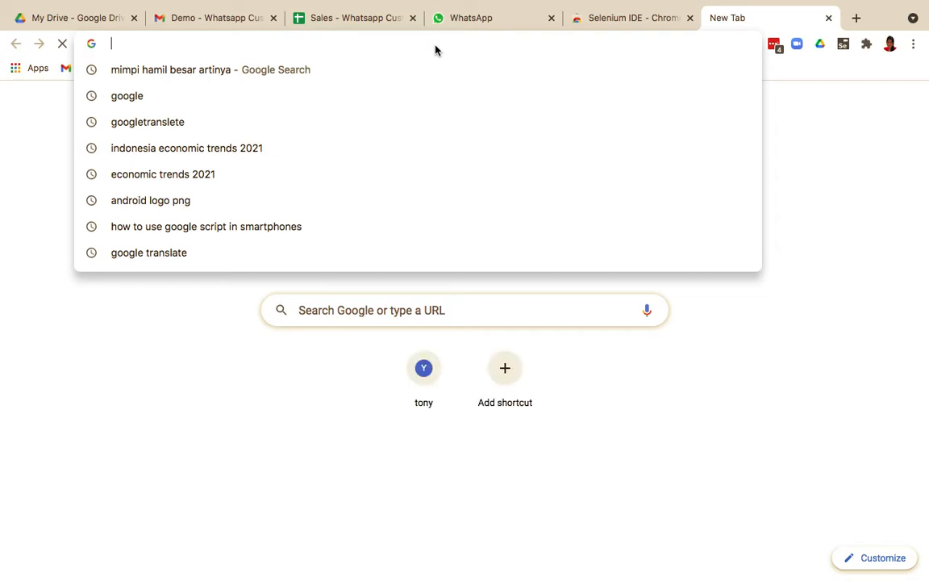
pyautogui.write('s')
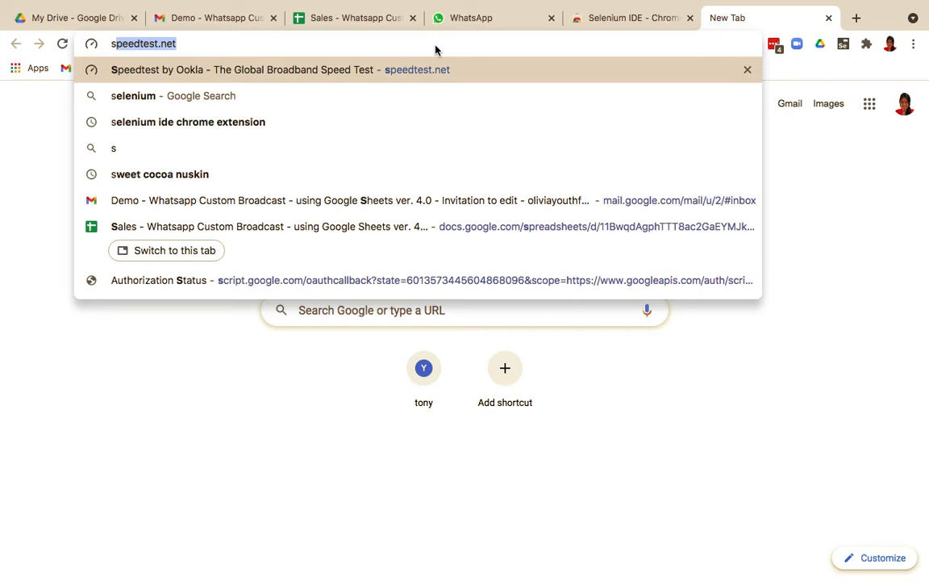
pyautogui.press('Return')
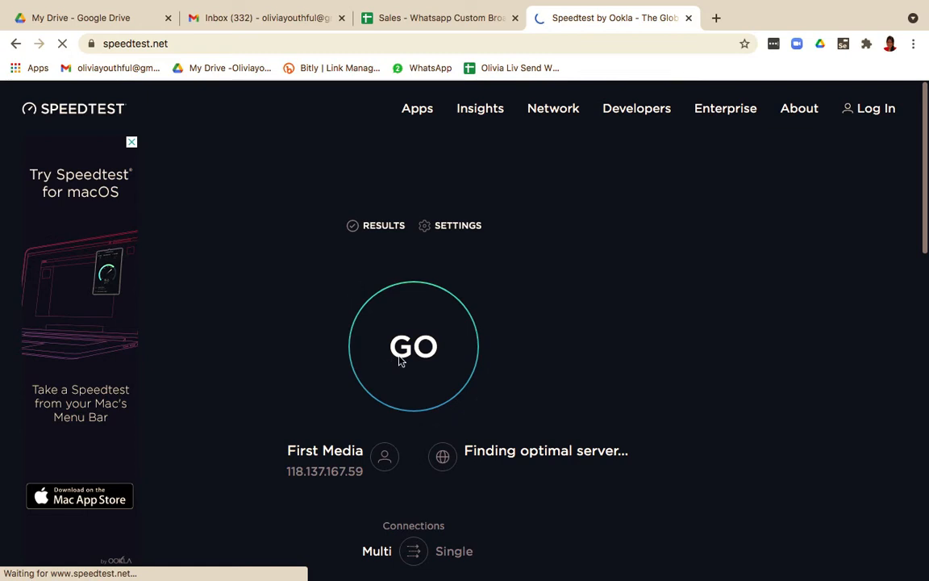
pyautogui.click(430, 365)
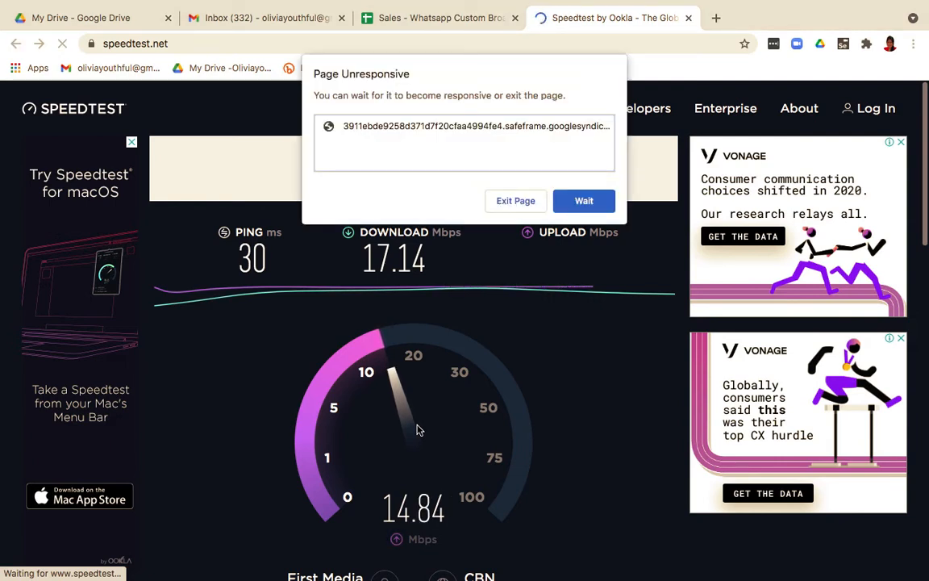
pyautogui.click(583, 202)
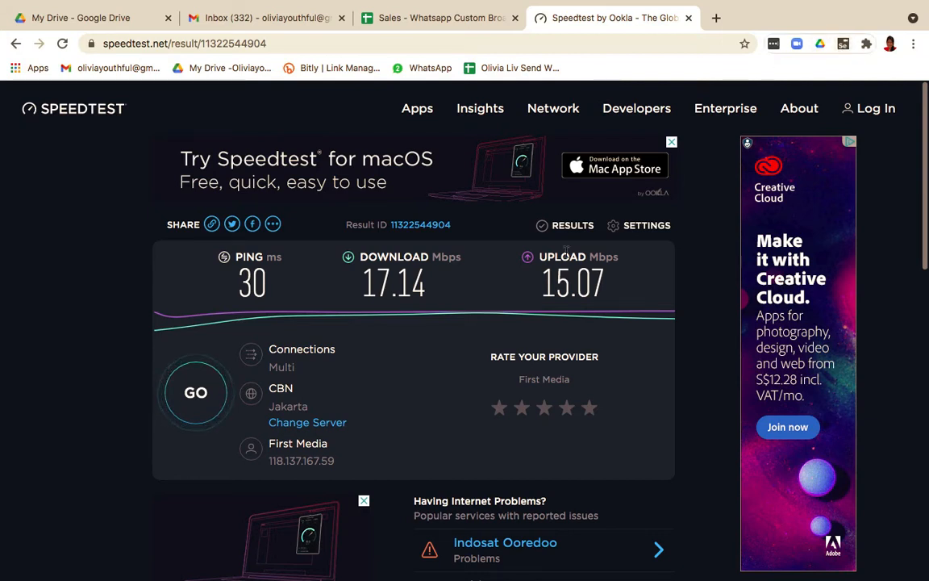
# Step: Launch Selenium IDE and open the existing project "Public - Send Automatic Custom Broadcast WA v4.side" from the WA Custom Broadcast folder in Downloads
pyautogui.click(843, 45)
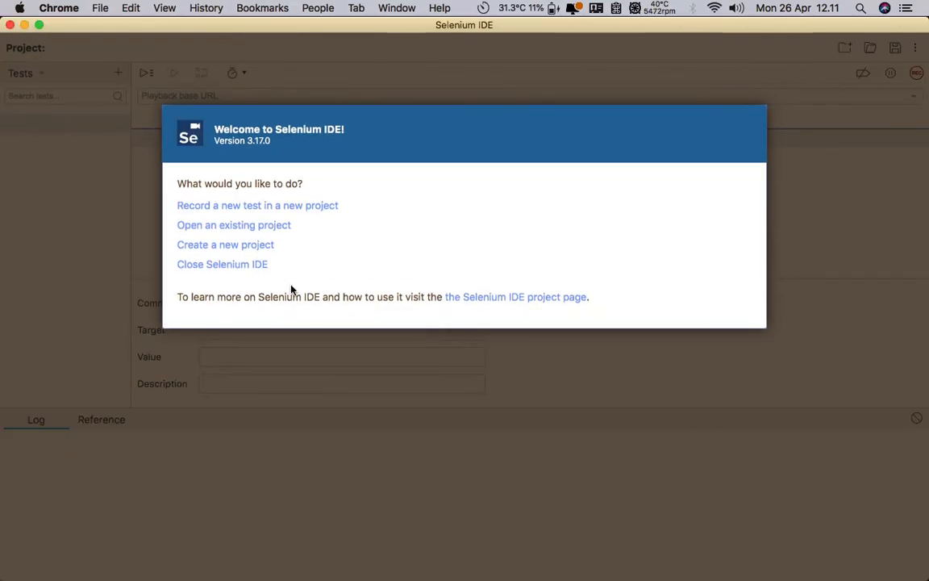
pyautogui.click(257, 229)
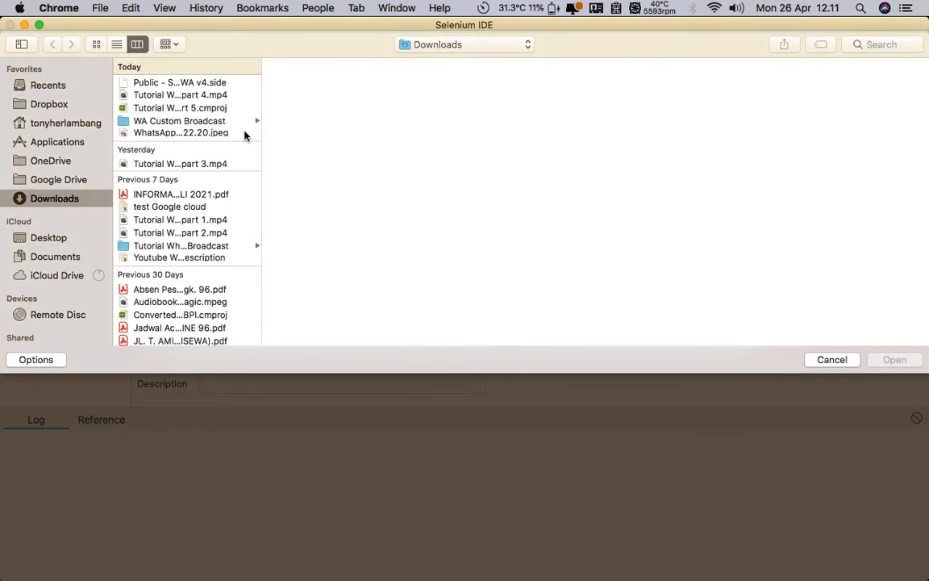
pyautogui.click(190, 120)
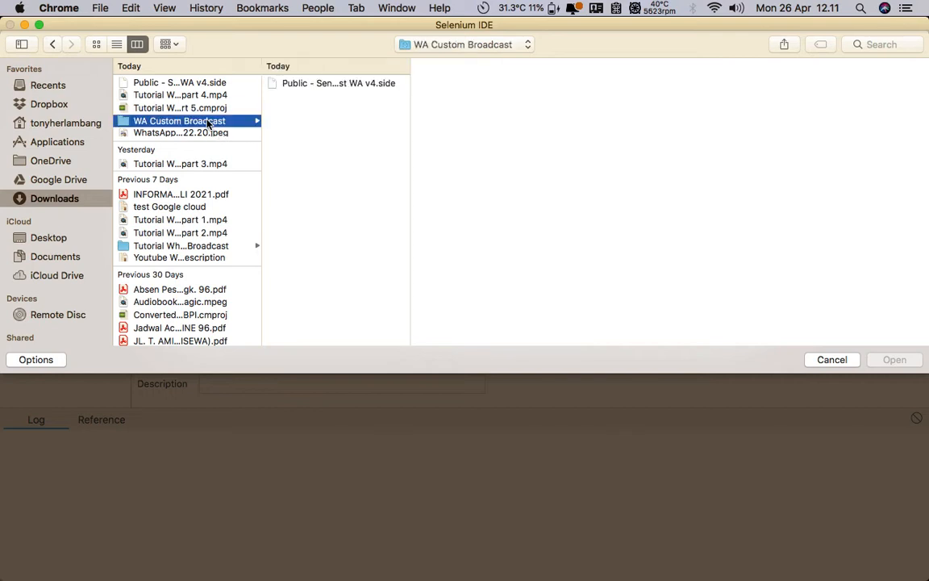
pyautogui.click(343, 83)
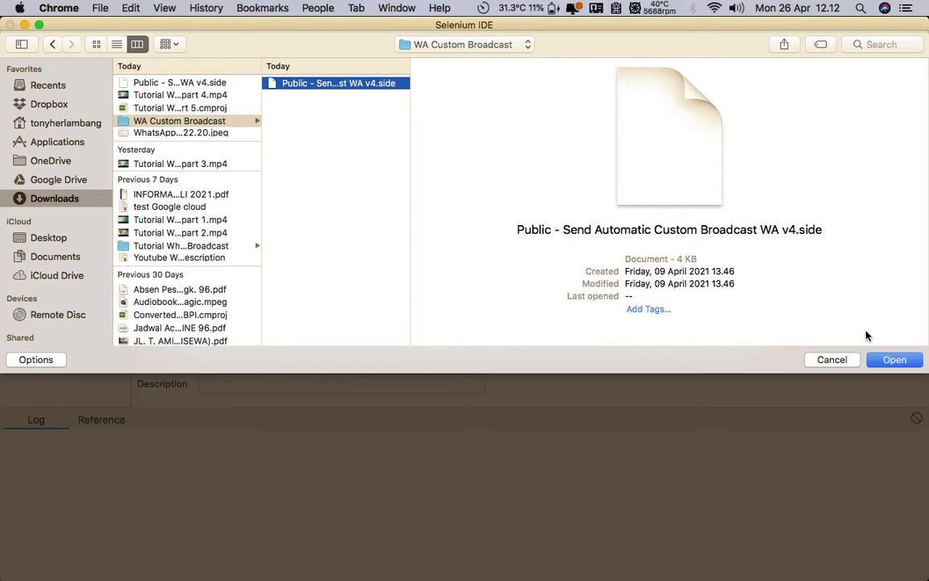
pyautogui.click(891, 360)
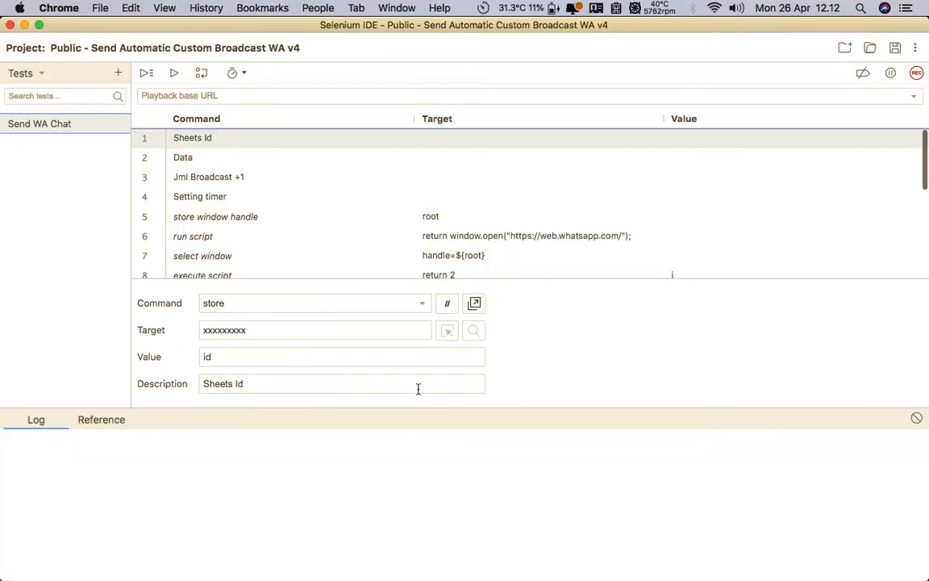
# Step: Arrange the windows side by side, with Selenium IDE on the right half of the screen and the main browser window on the left half
pyautogui.hotkey('ctrl', 'alt', 'Right')
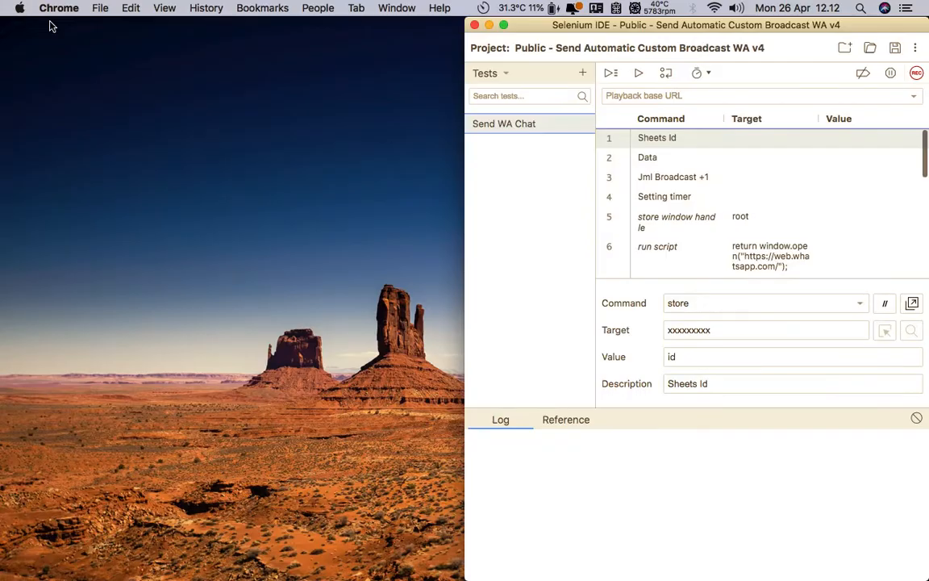
pyautogui.click(396, 10)
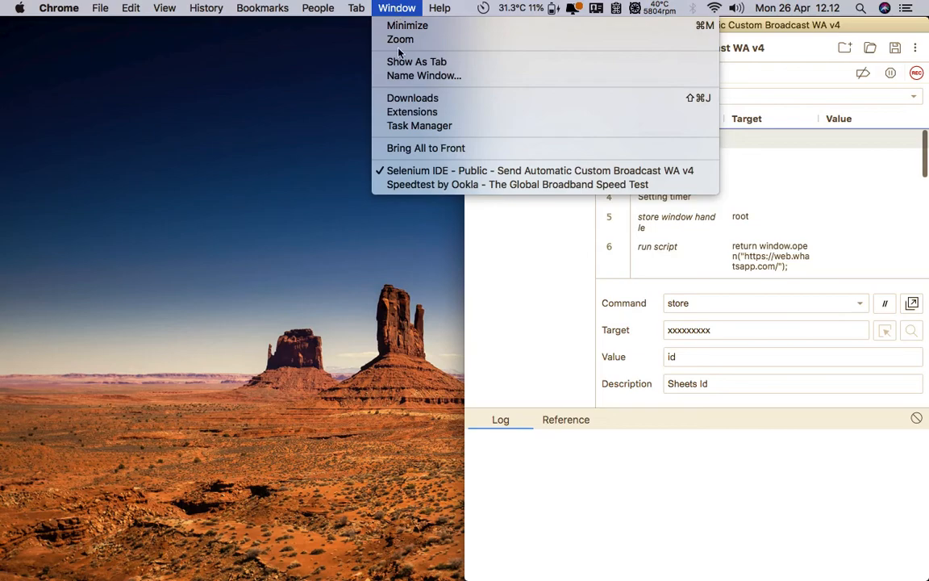
pyautogui.click(431, 185)
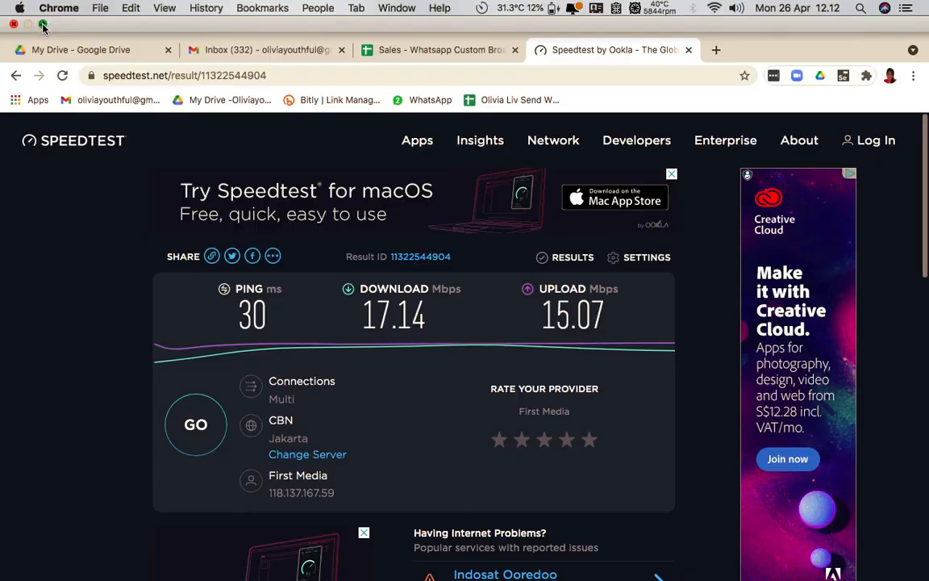
pyautogui.hotkey('ctrl', 'alt', 'Left')
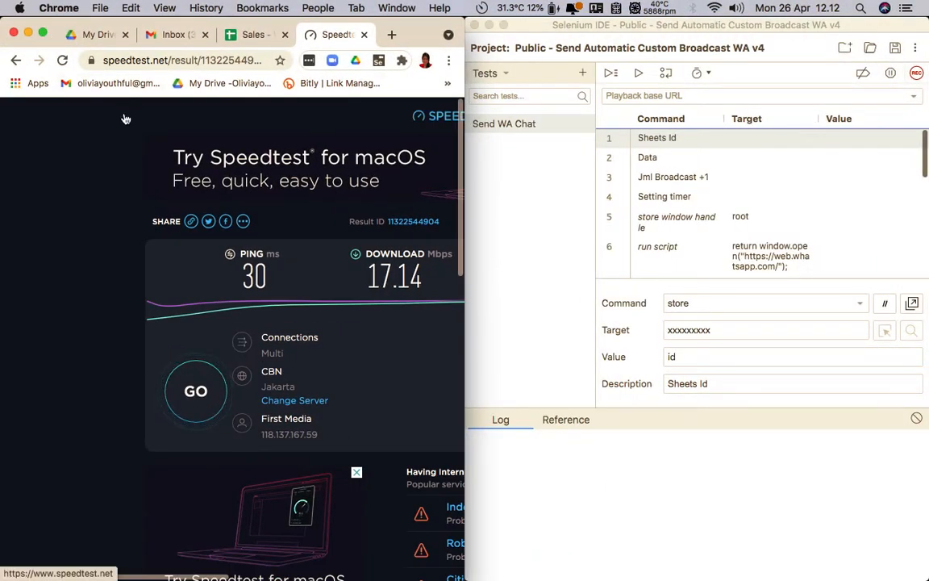
# Step: Show the Sales broadcast spreadsheet in full screen and examine its Send Automatic sheet and the column E checkboxes of WA Broadcast Message
pyautogui.click(242, 34)
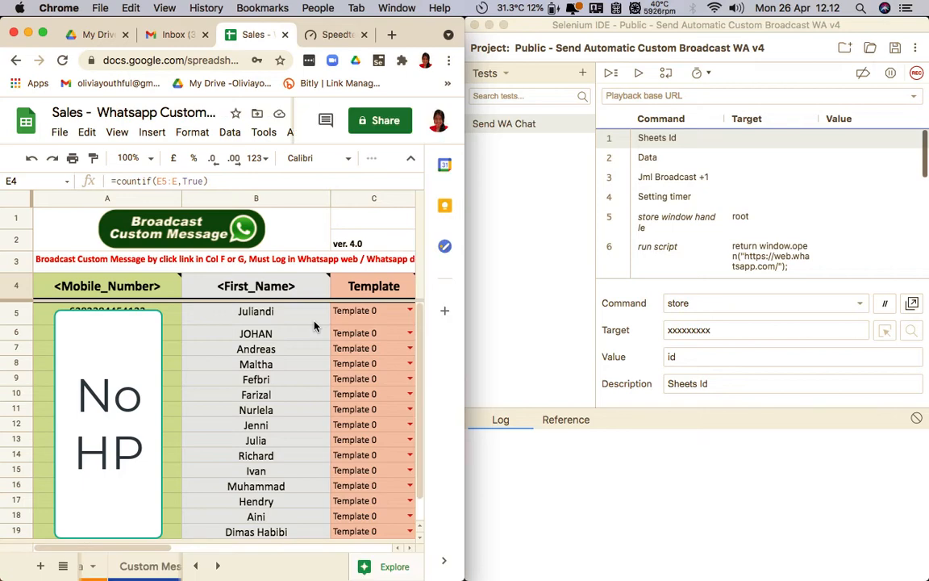
pyautogui.hscroll(3, 274, 459)
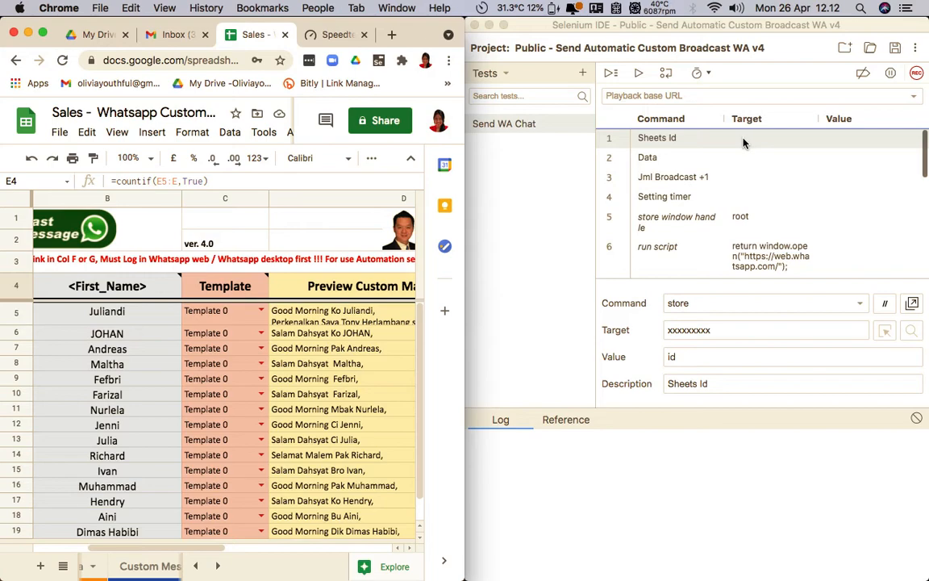
pyautogui.click(43, 34)
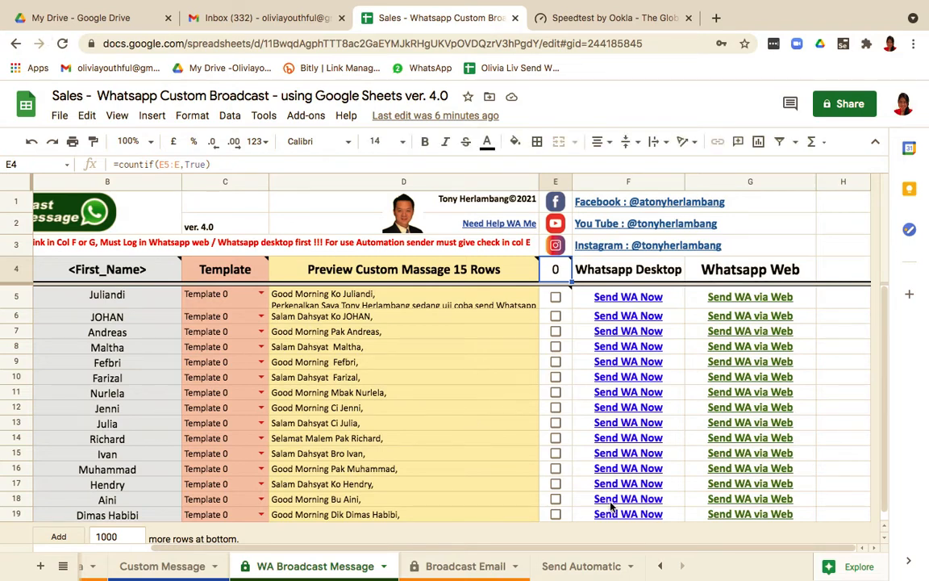
pyautogui.click(580, 566)
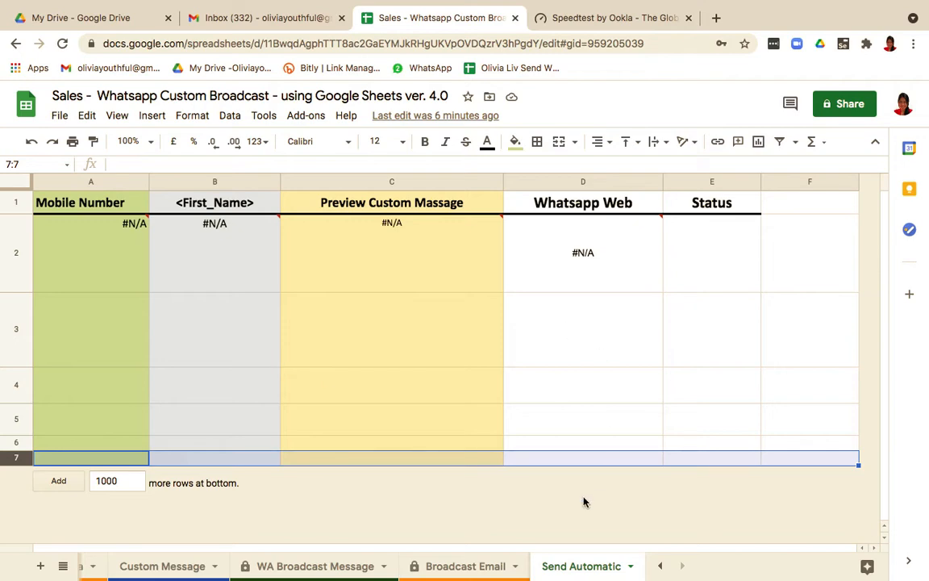
pyautogui.click(314, 570)
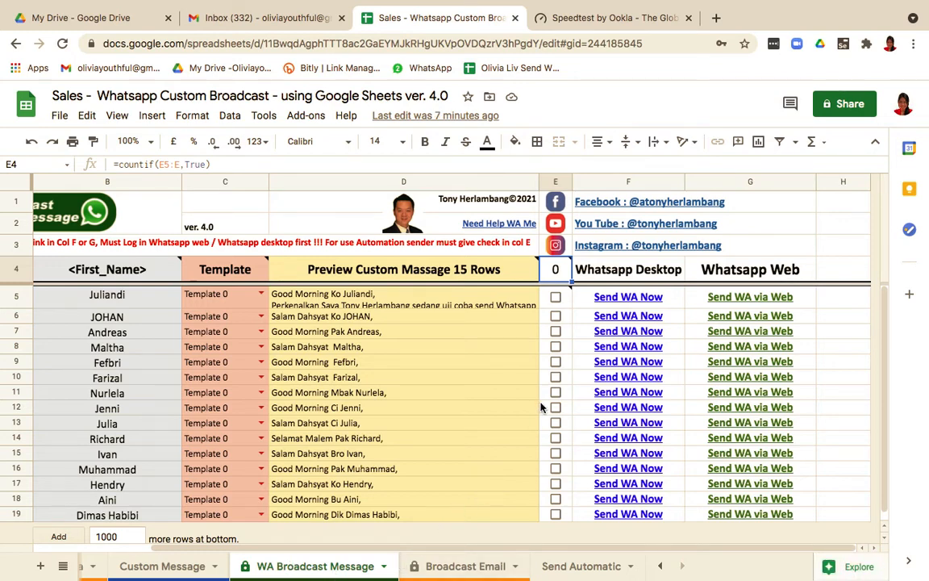
pyautogui.moveTo(555, 367)
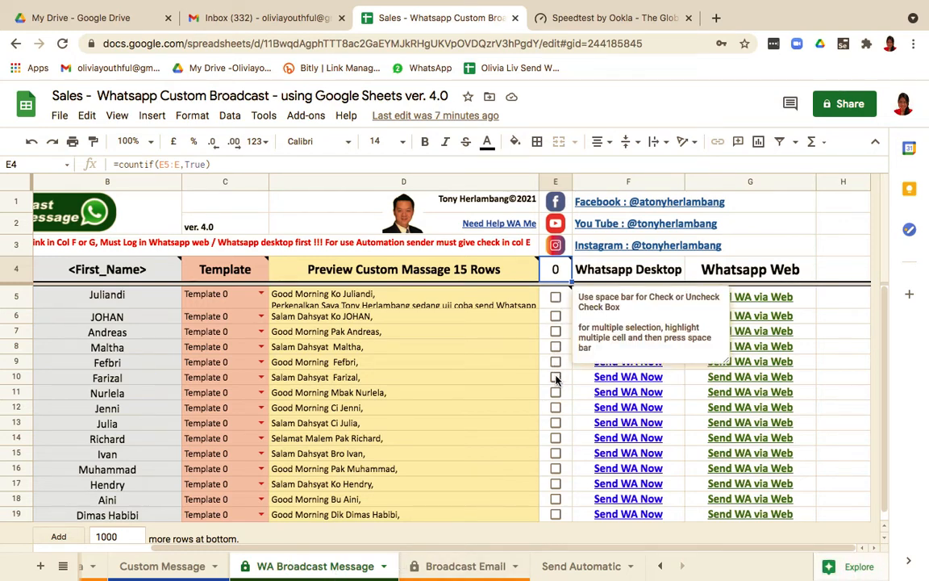
# Step: Tick the column E send checkboxes for row 6 and for rows 8 to 11 in the WA Broadcast Message sheet
pyautogui.click(536, 318)
pyautogui.moveTo(610, 366)
pyautogui.press('Right')
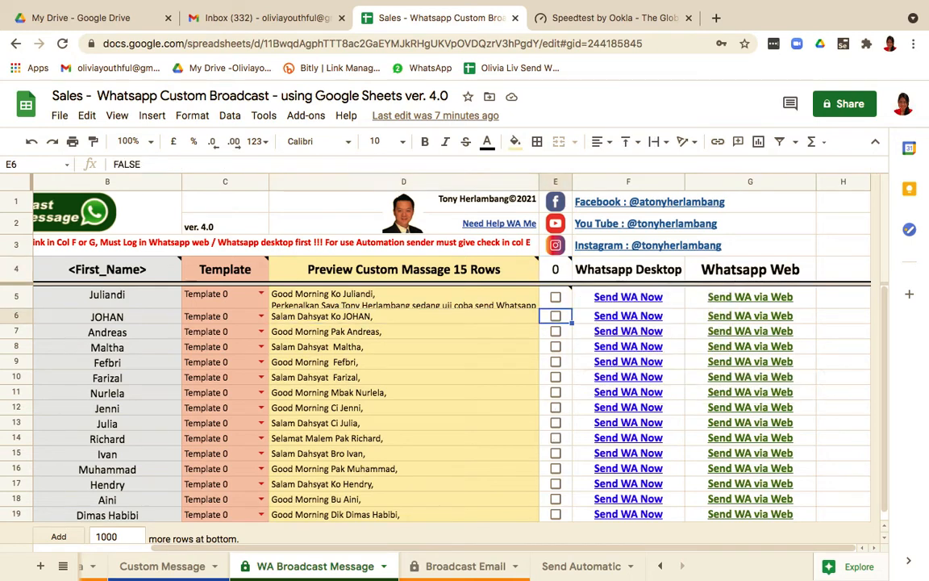
pyautogui.press('space')
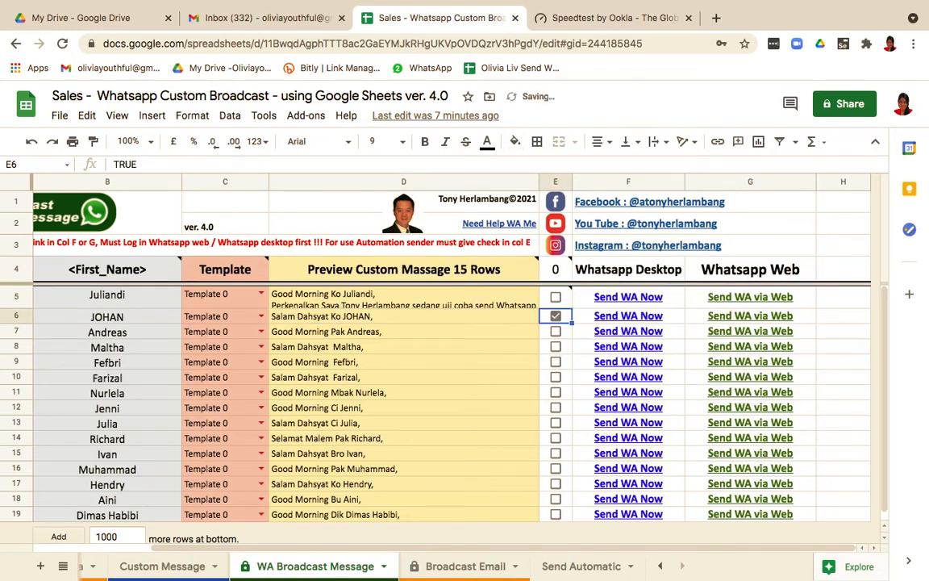
pyautogui.press('Down')
pyautogui.press('Down')
pyautogui.hotkey('shift', 'Down')
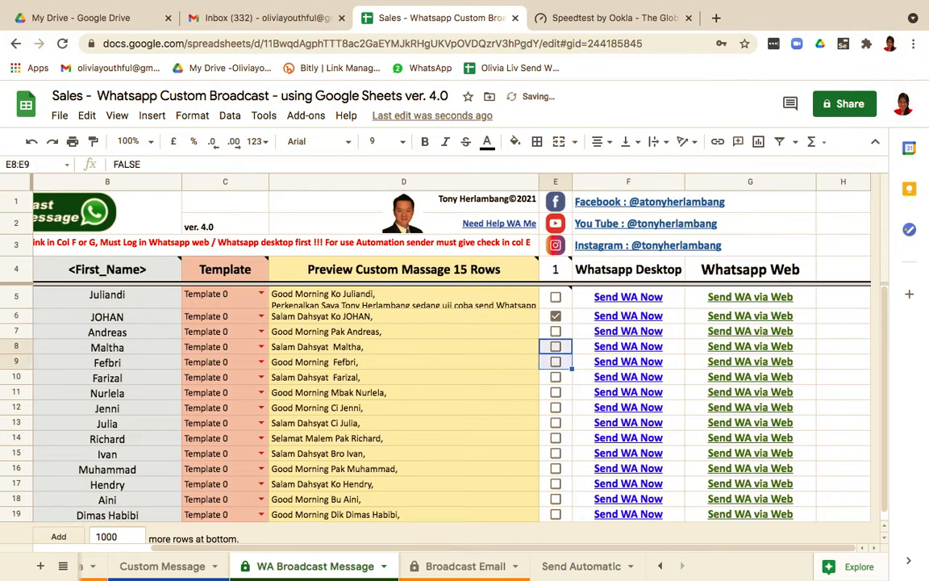
pyautogui.hotkey('shift', 'Down')
pyautogui.hotkey('shift', 'Down')
pyautogui.press('space')
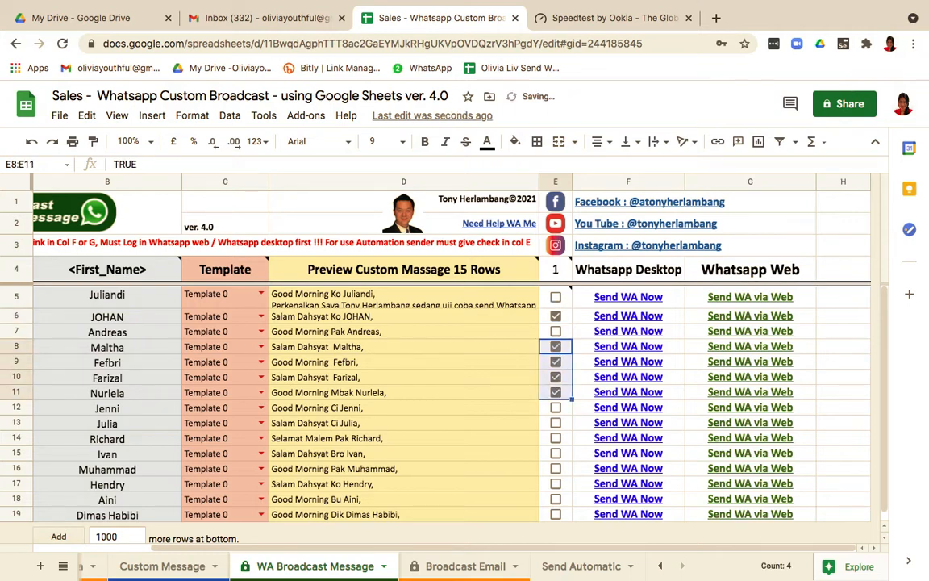
# Step: Clear the send checkbox in cell E10 to leave that recipient out of the broadcast
pyautogui.press('Down')
pyautogui.press('Down')
pyautogui.press('Down')
pyautogui.press('Down')
pyautogui.press('Down')
pyautogui.press('Down')
pyautogui.press('Down')
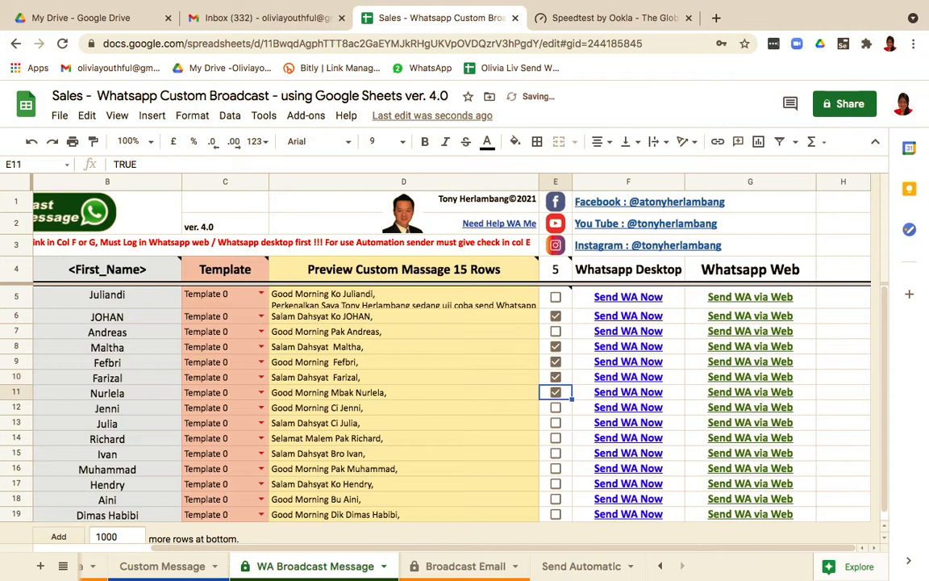
pyautogui.press('Up')
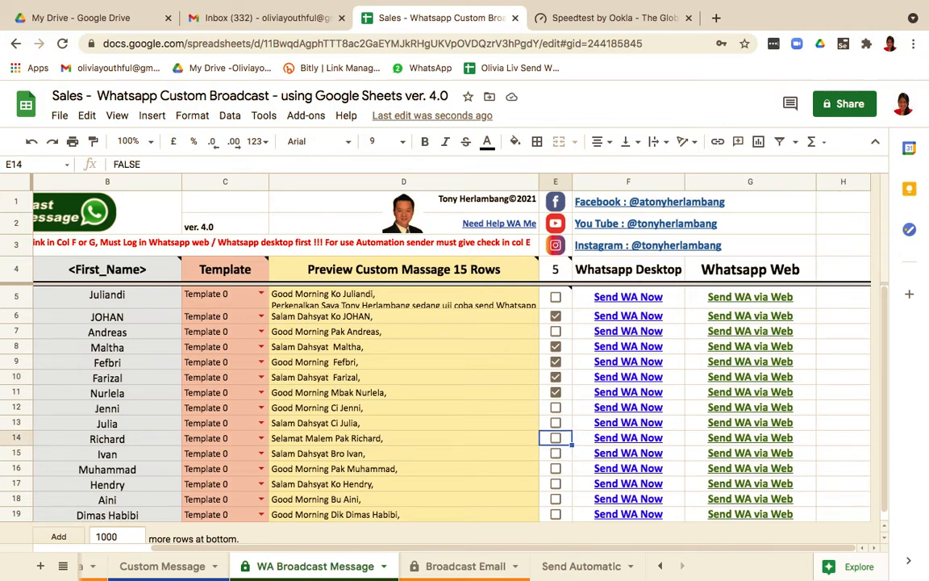
pyautogui.click(568, 381)
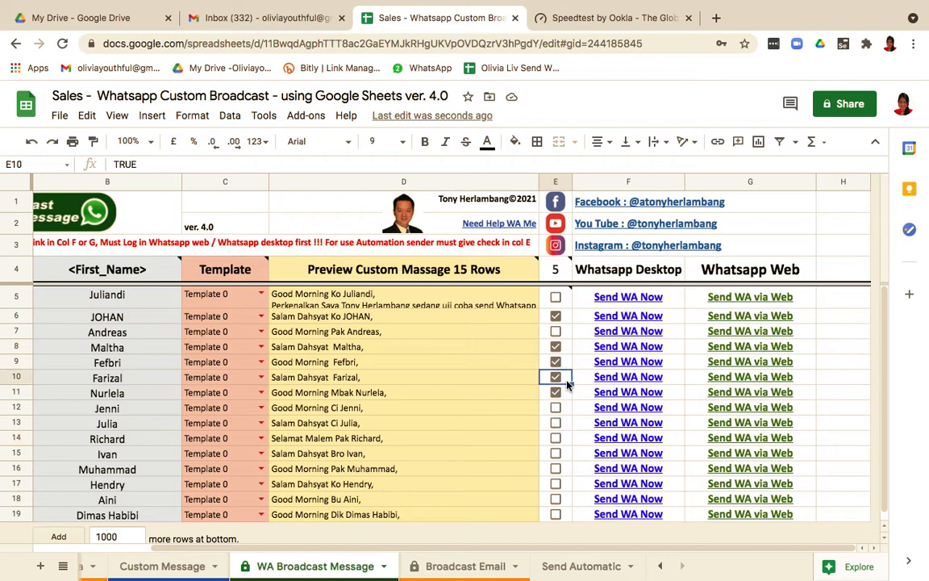
pyautogui.press('space')
# Step: Tick the send checkboxes in E14 and E15, and clear the one in E14 again
pyautogui.press('Down')
pyautogui.press('Down')
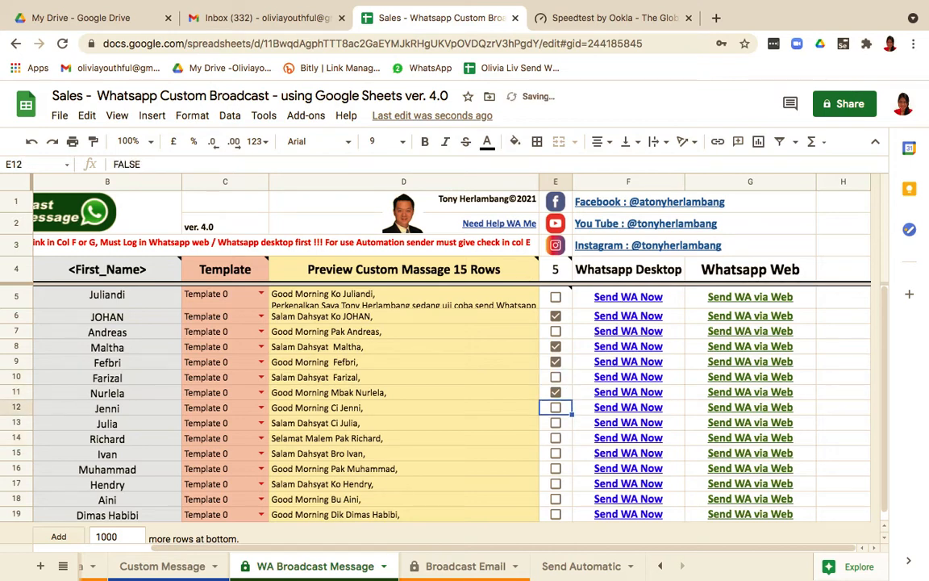
pyautogui.press('Down')
pyautogui.press('Down')
pyautogui.press('space')
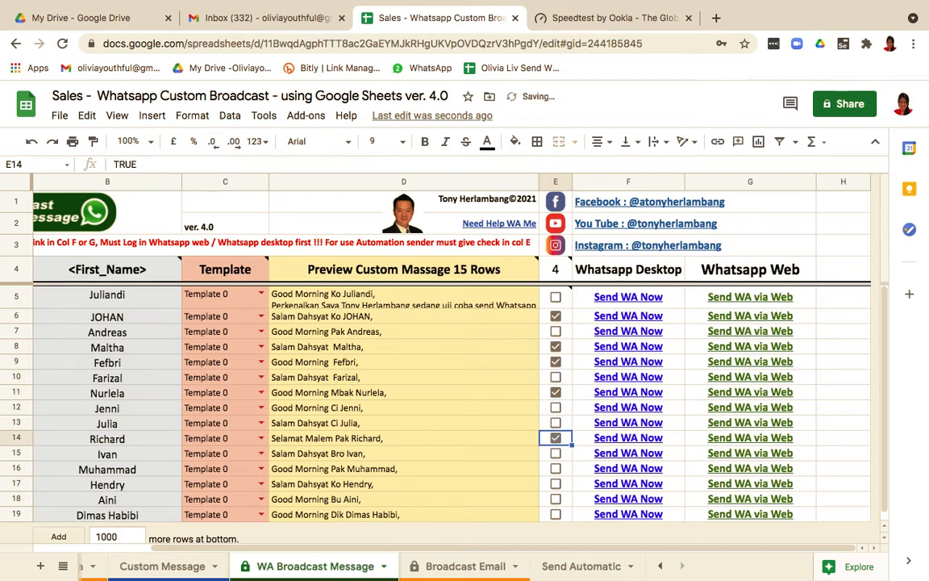
pyautogui.press('Down')
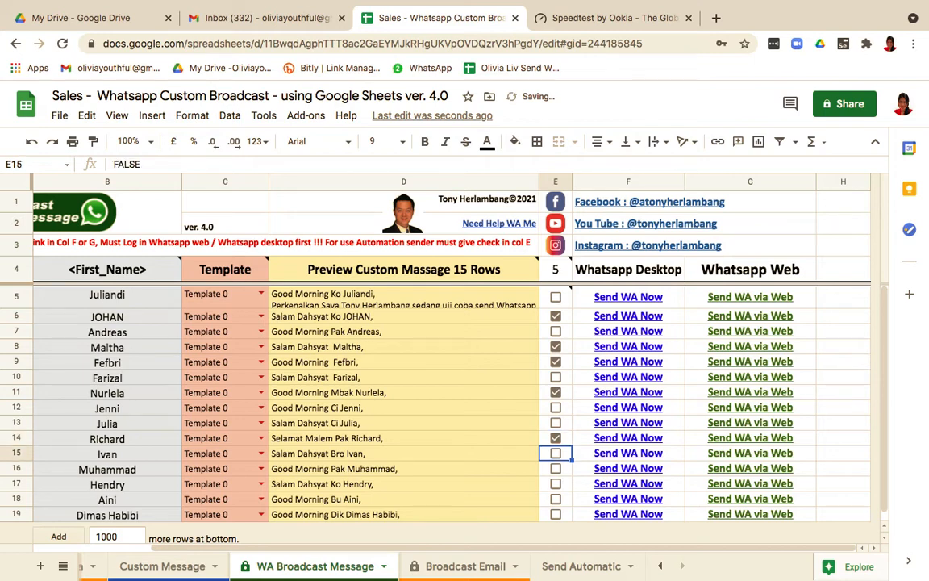
pyautogui.press('space')
pyautogui.press('Up')
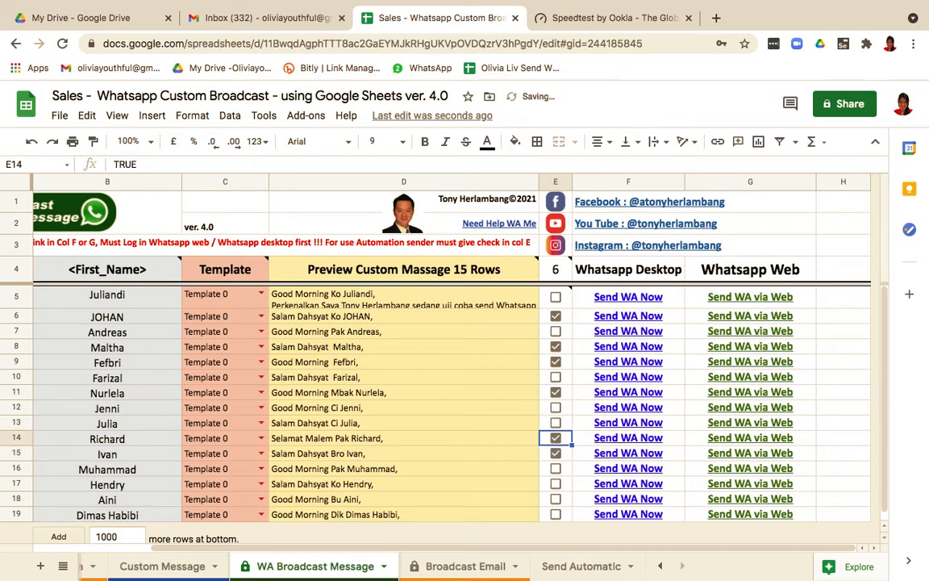
pyautogui.press('space')
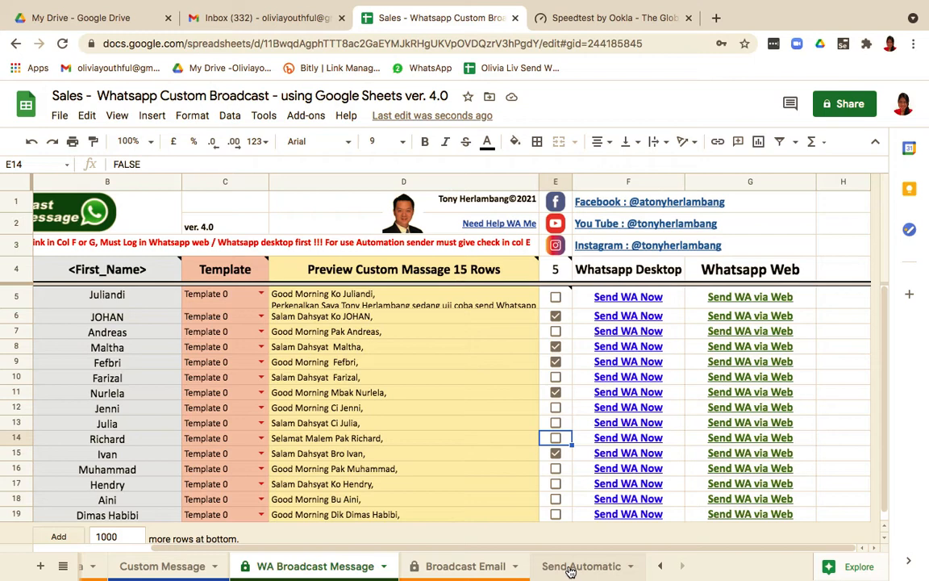
# Step: Open the Send Automatic sheet and examine its recipients, message previews and WhatsApp Web links down to the last row
pyautogui.click(568, 568)
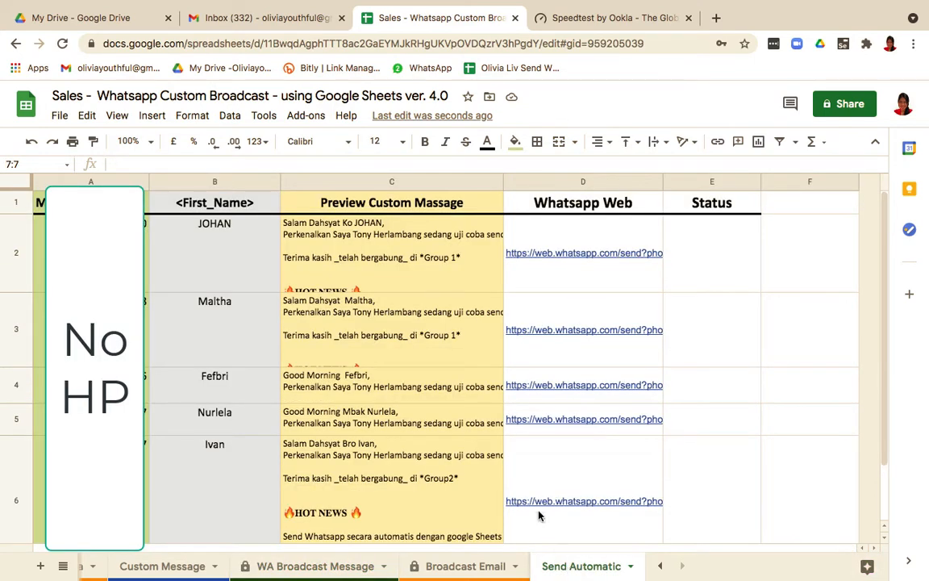
pyautogui.scroll(-2, 274, 371)
pyautogui.scroll(3, 293, 395)
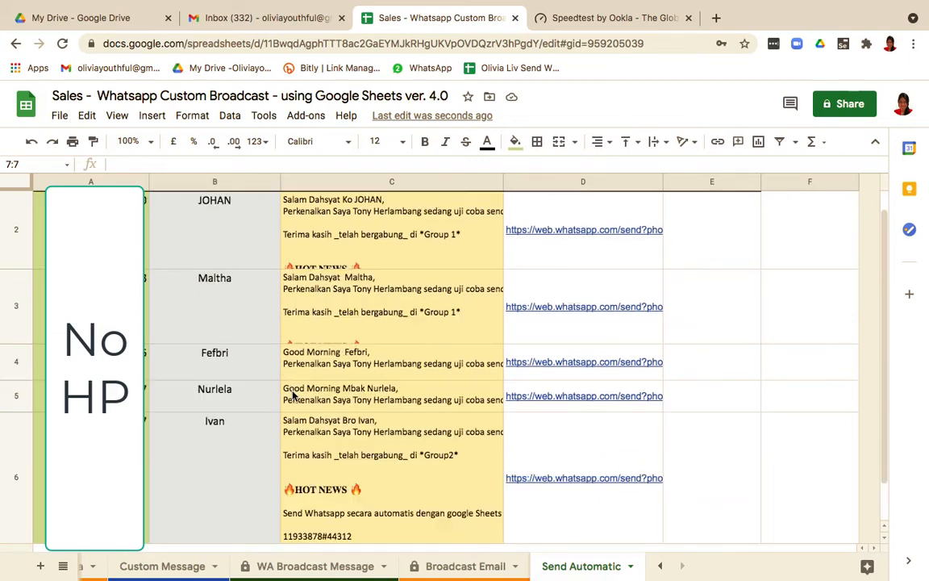
pyautogui.scroll(-1, 293, 395)
pyautogui.scroll(1, 293, 395)
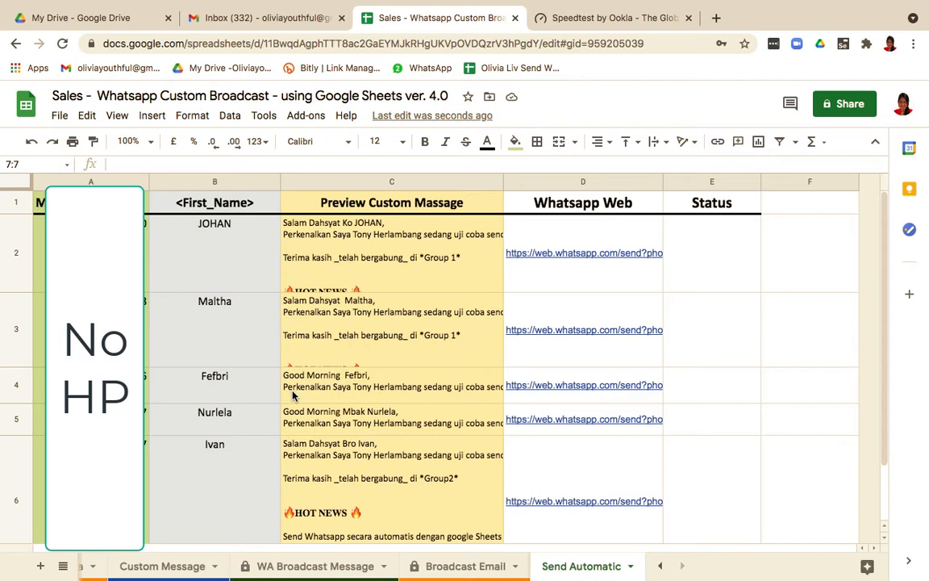
pyautogui.scroll(-3, 292, 396)
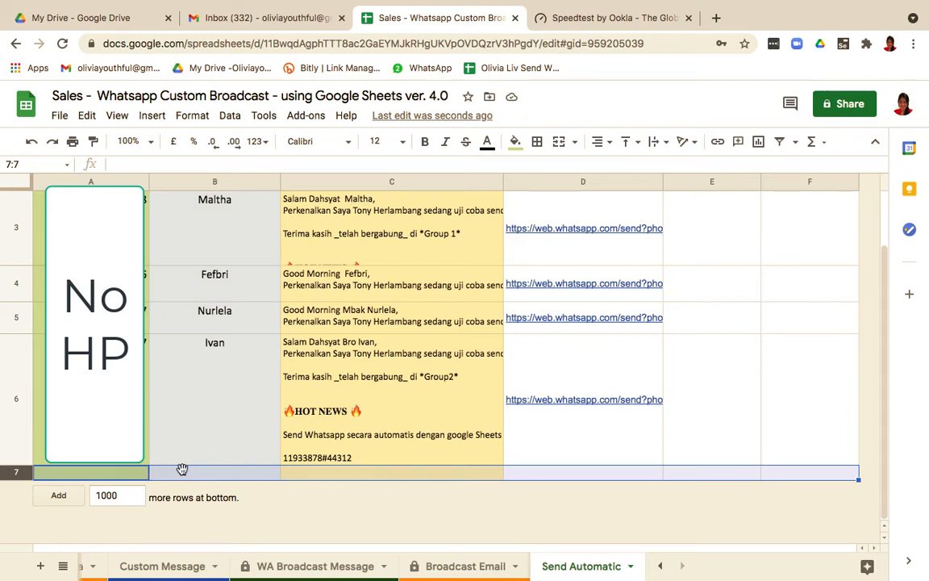
pyautogui.scroll(1, 266, 396)
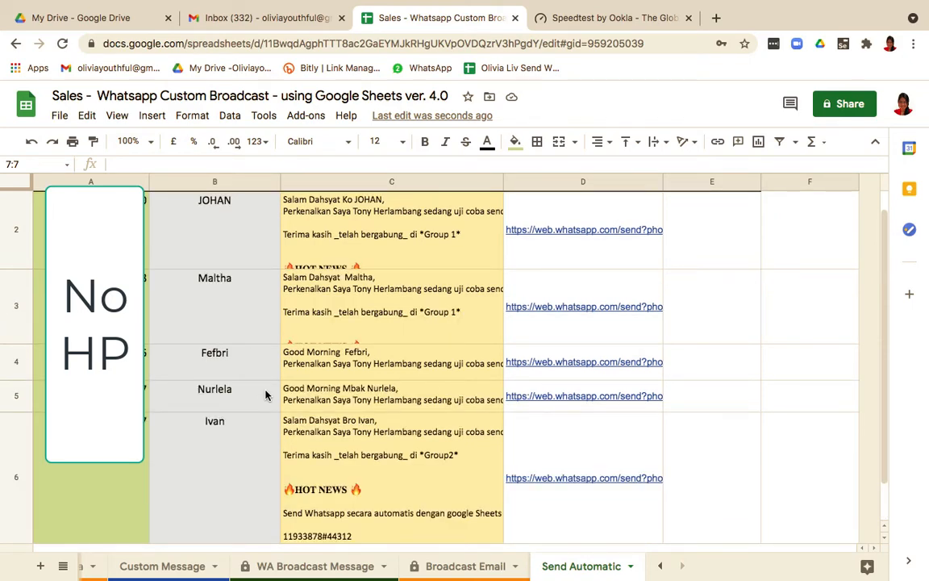
pyautogui.scroll(-1, 265, 395)
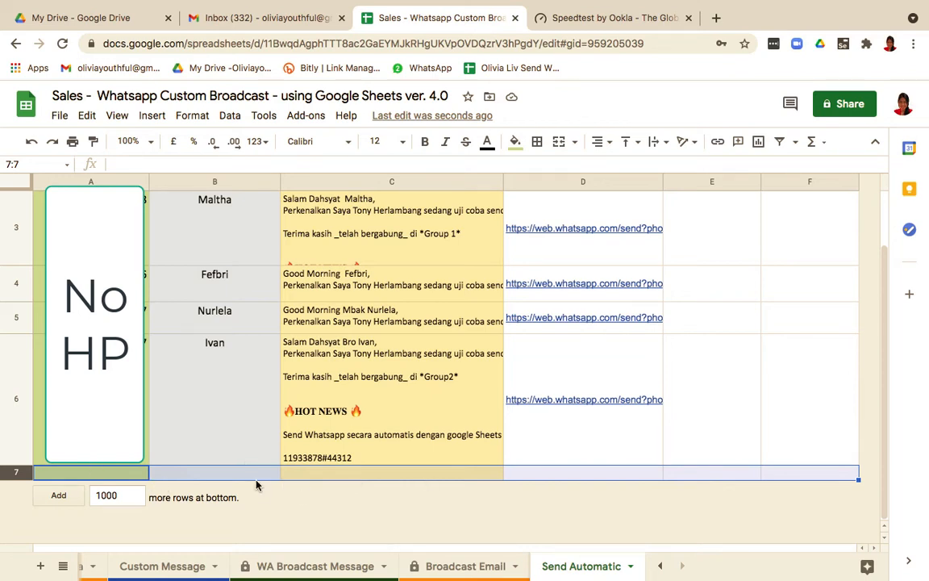
# Step: Delete the empty row 7 below the last recipient in the Send Automatic sheet
pyautogui.rightClick(11, 474)
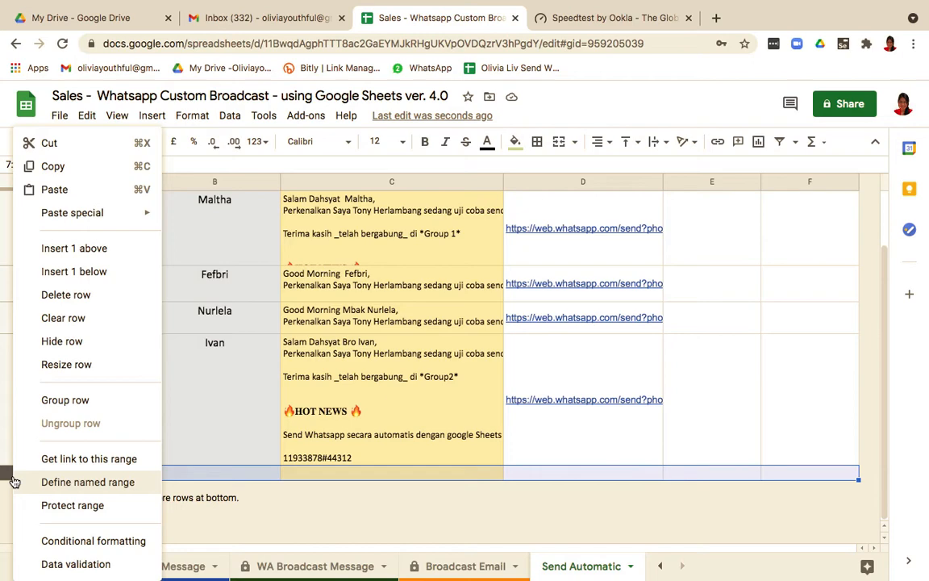
pyautogui.click(88, 298)
pyautogui.scroll(2, 263, 403)
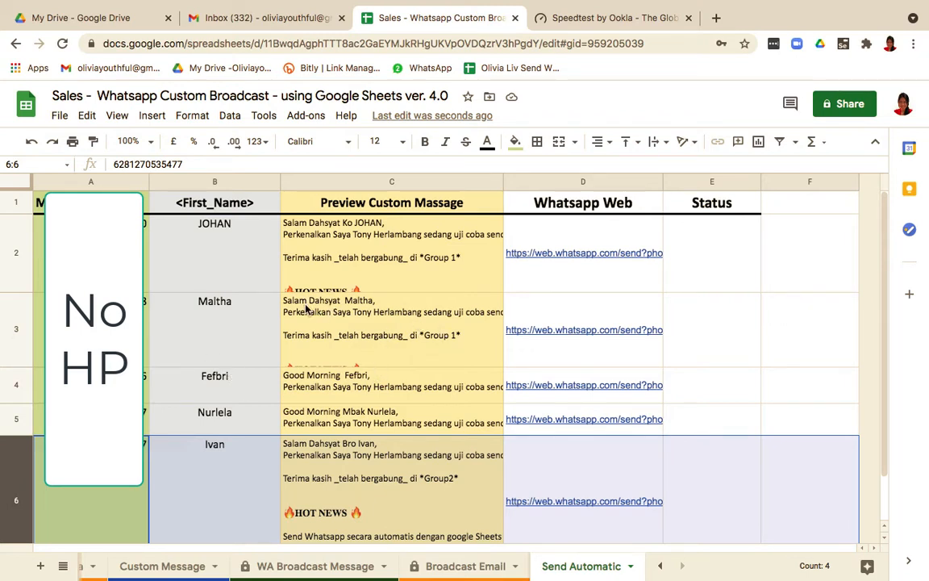
# Step: Open the Publish to the web settings and choose Send Automatic both for the web page link and for the published content
pyautogui.click(59, 118)
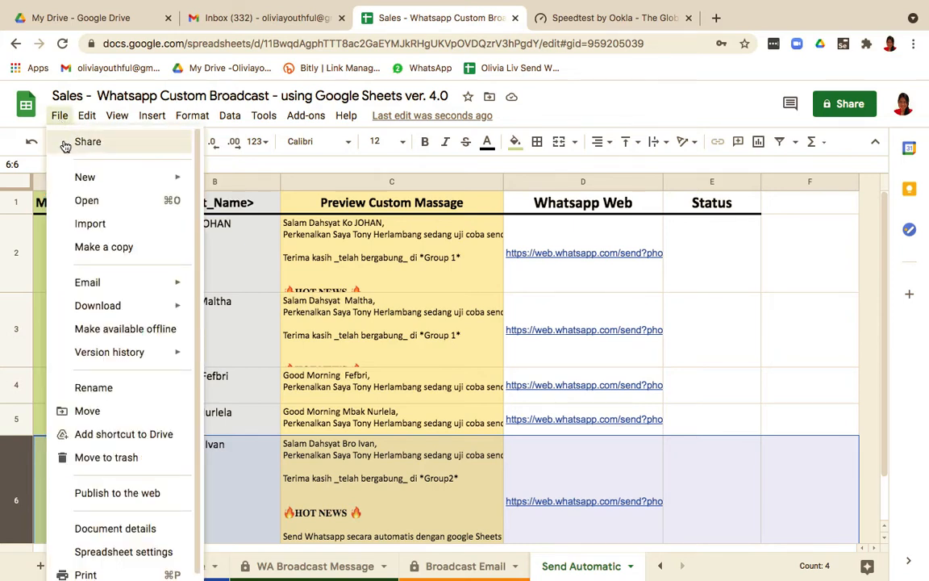
pyautogui.click(148, 502)
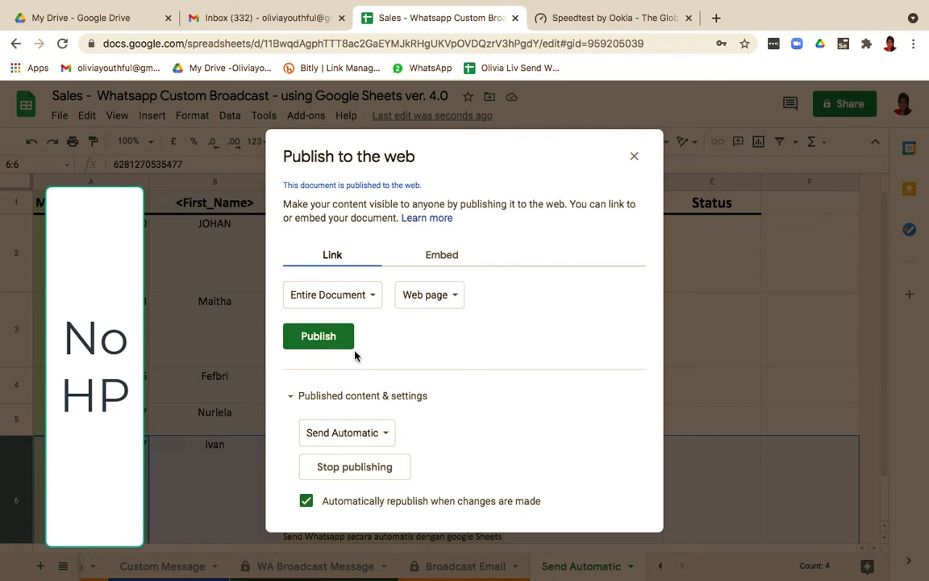
pyautogui.click(375, 299)
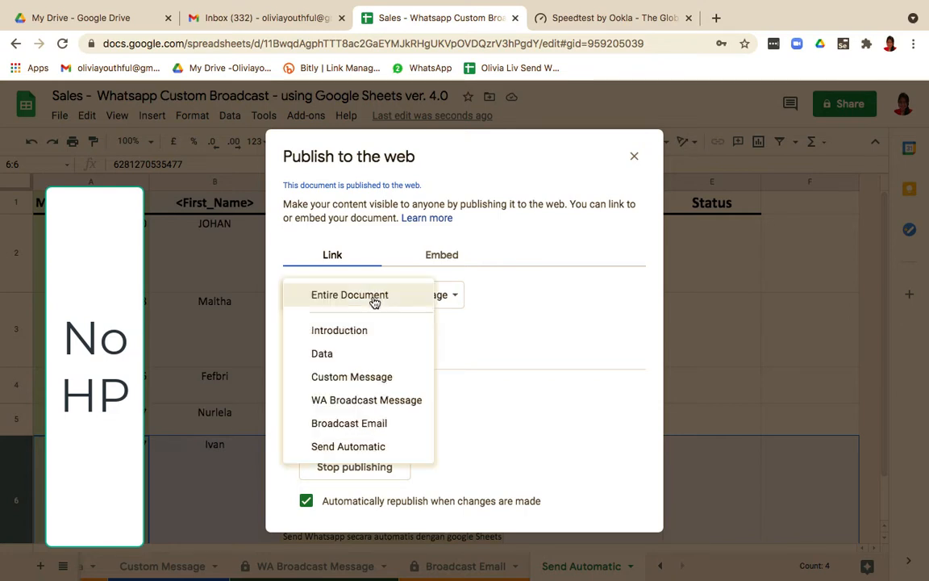
pyautogui.click(372, 450)
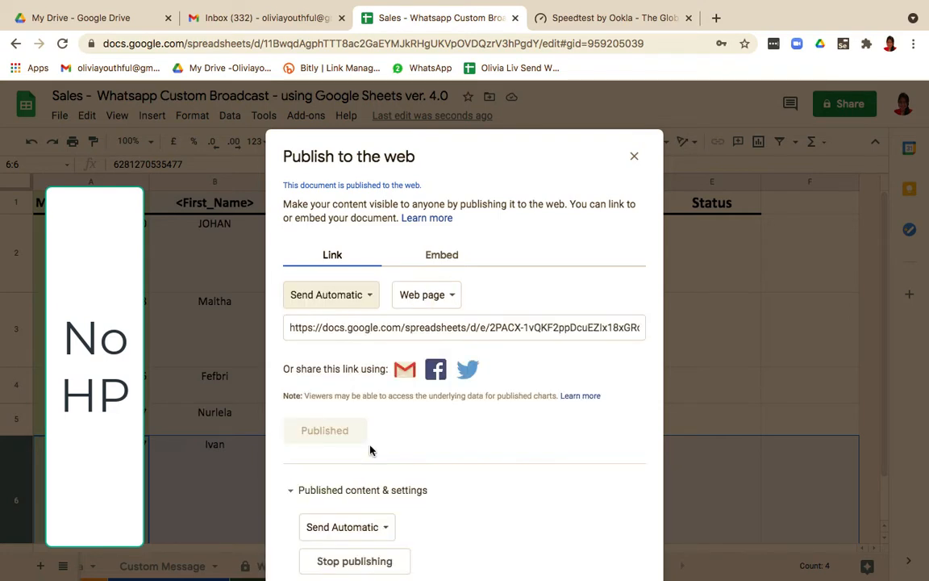
pyautogui.click(388, 530)
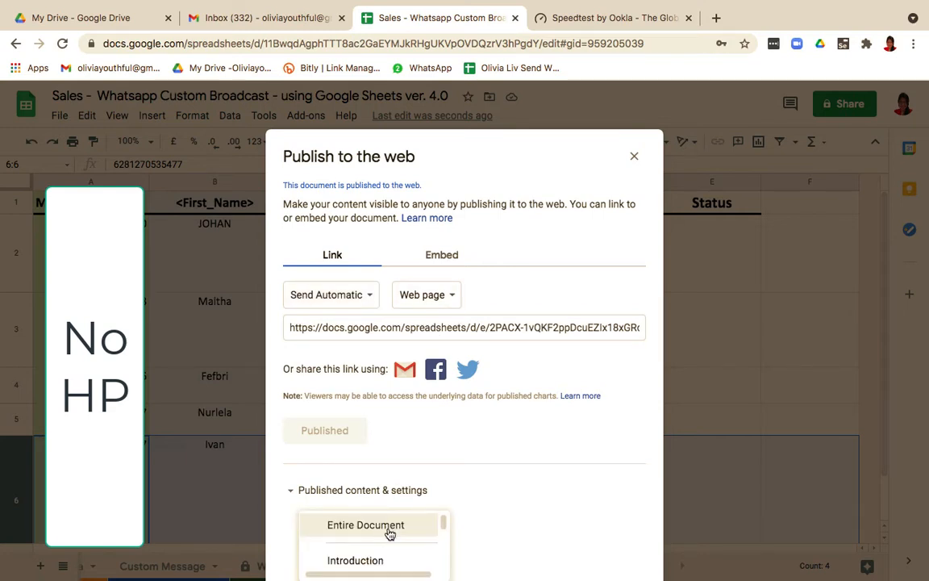
pyautogui.scroll(-5, 390, 534)
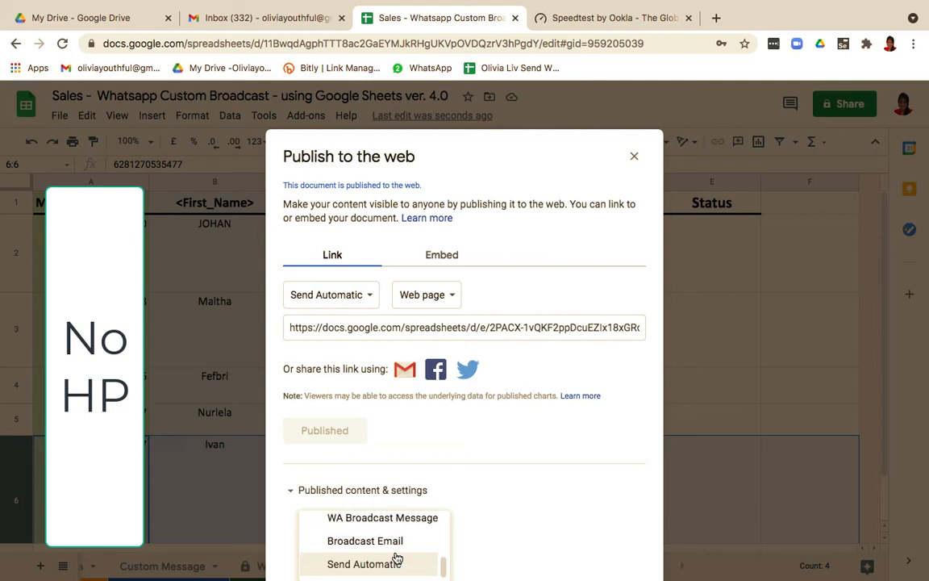
pyautogui.click(392, 563)
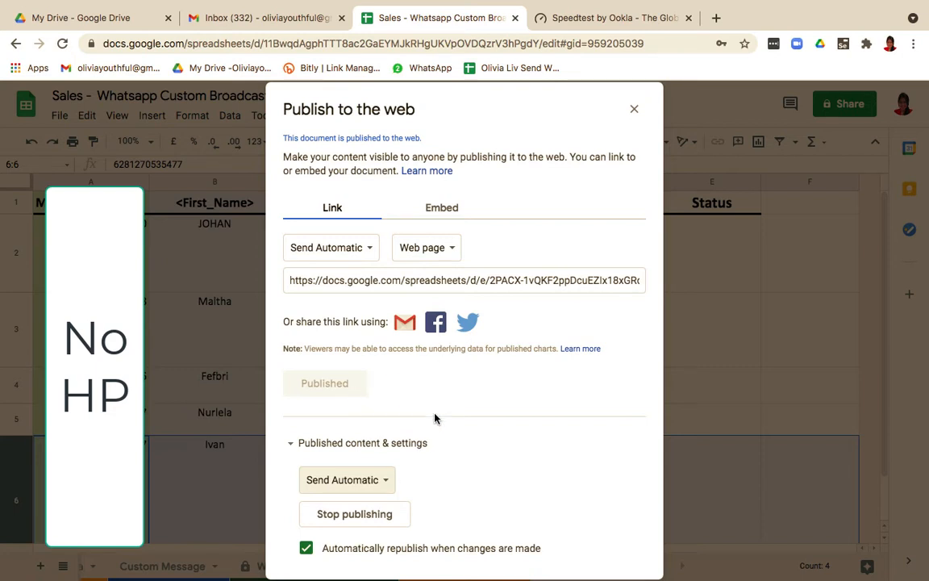
# Step: Copy the published web link of the Send Automatic sheet and close the publishing settings
pyautogui.click(446, 280)
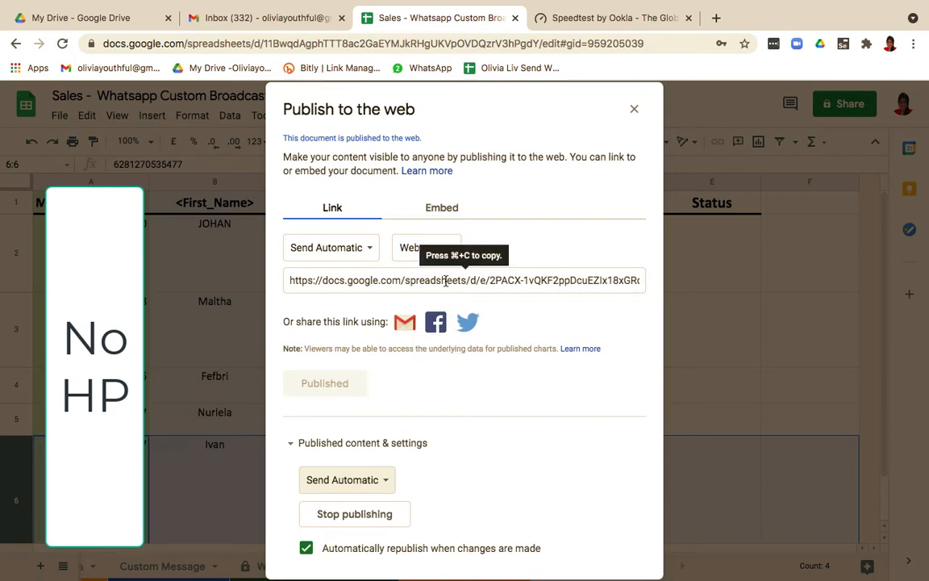
pyautogui.click(446, 280)
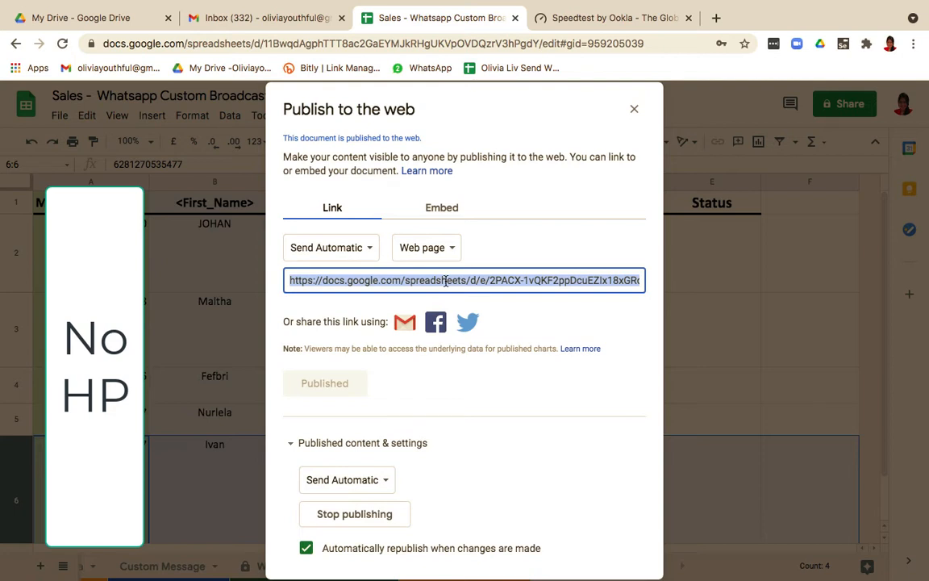
pyautogui.rightClick(446, 280)
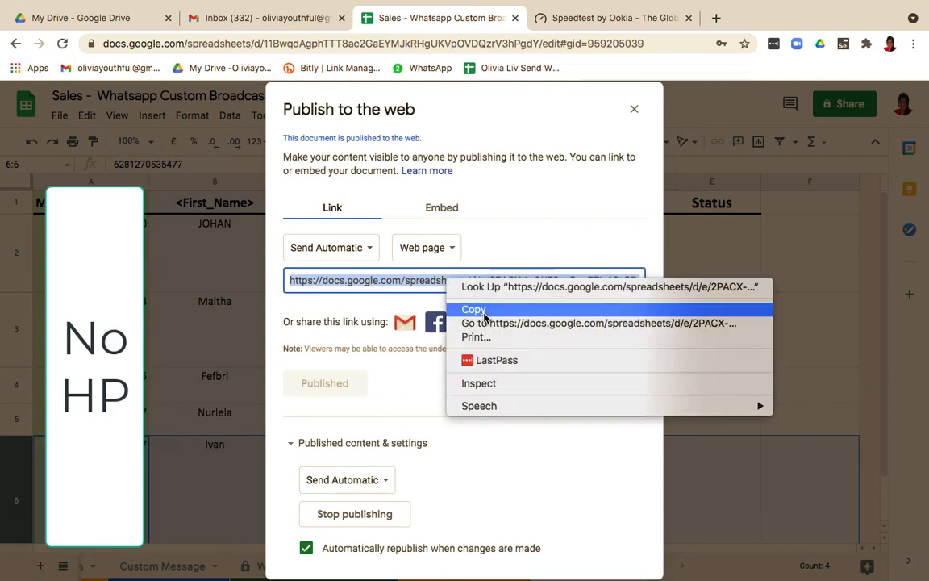
pyautogui.click(476, 306)
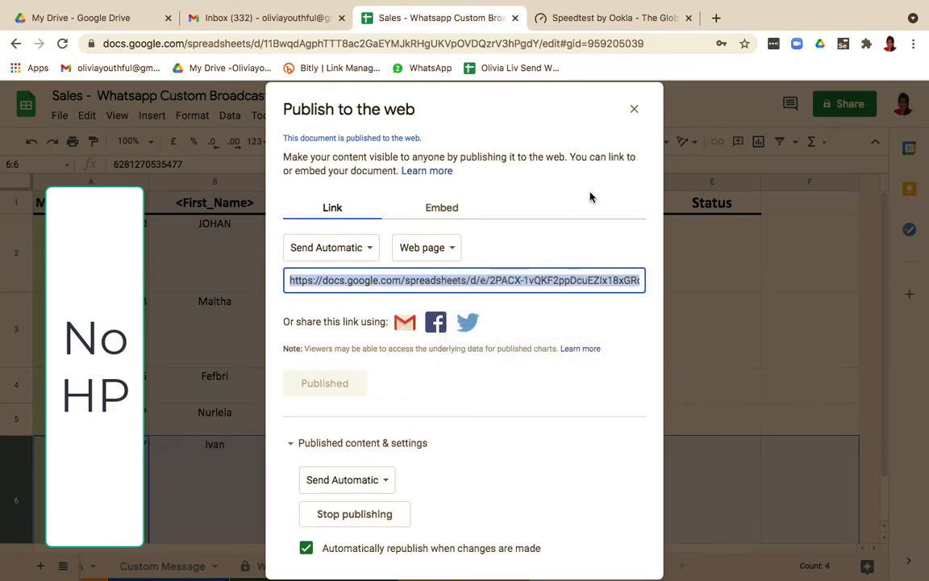
pyautogui.click(637, 110)
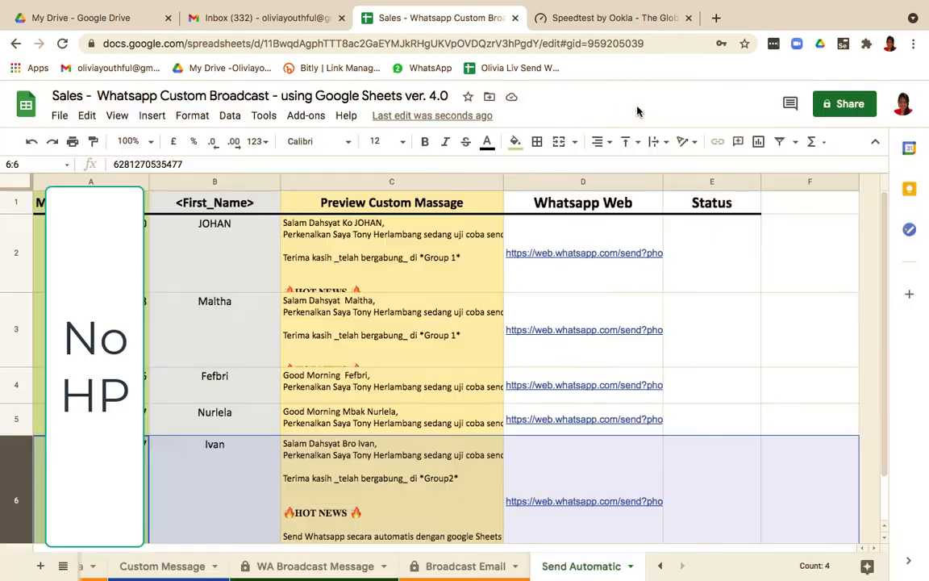
# Step: Switch to the Selenium IDE window and replace the target of the Data open command with the copied published link
pyautogui.moveTo(120, 1)
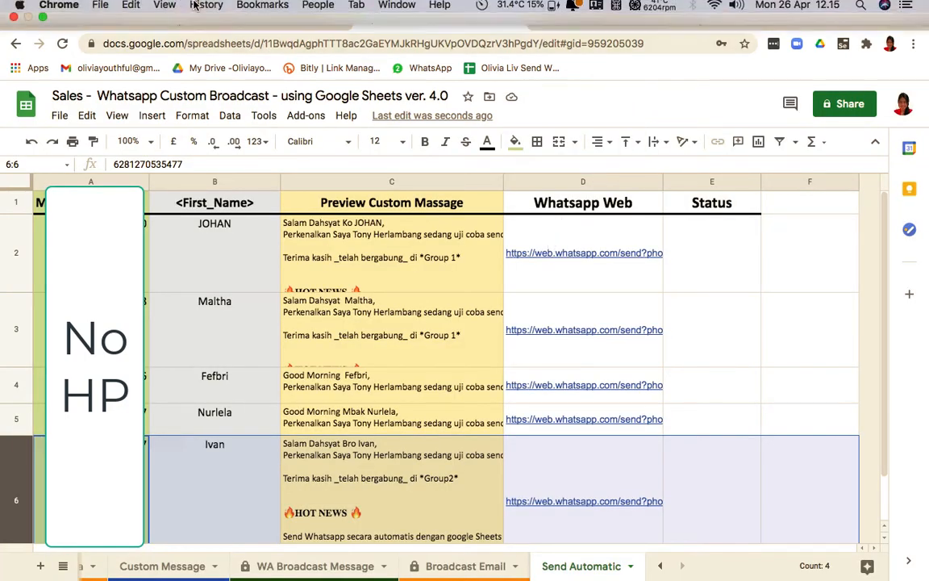
pyautogui.click(43, 25)
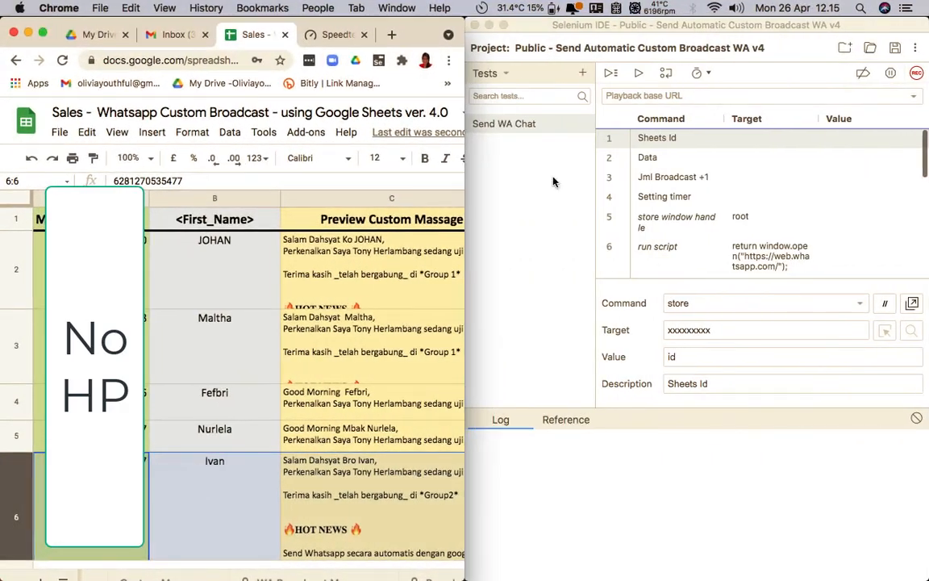
pyautogui.click(763, 139)
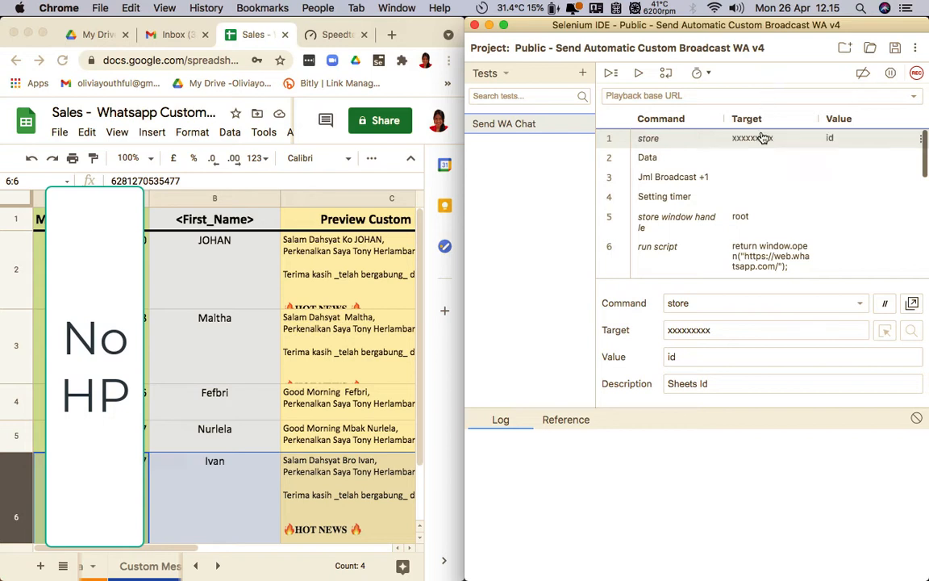
pyautogui.click(684, 158)
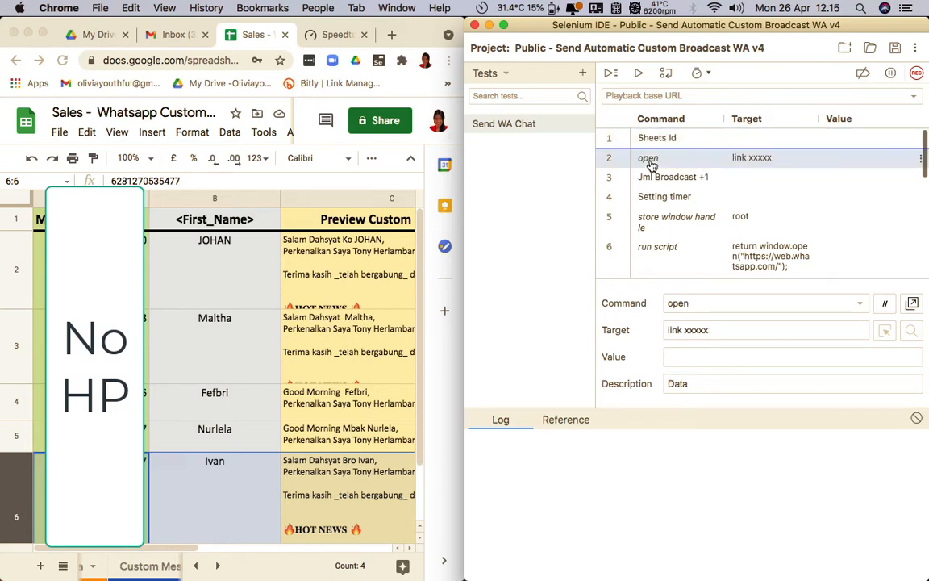
pyautogui.click(739, 330)
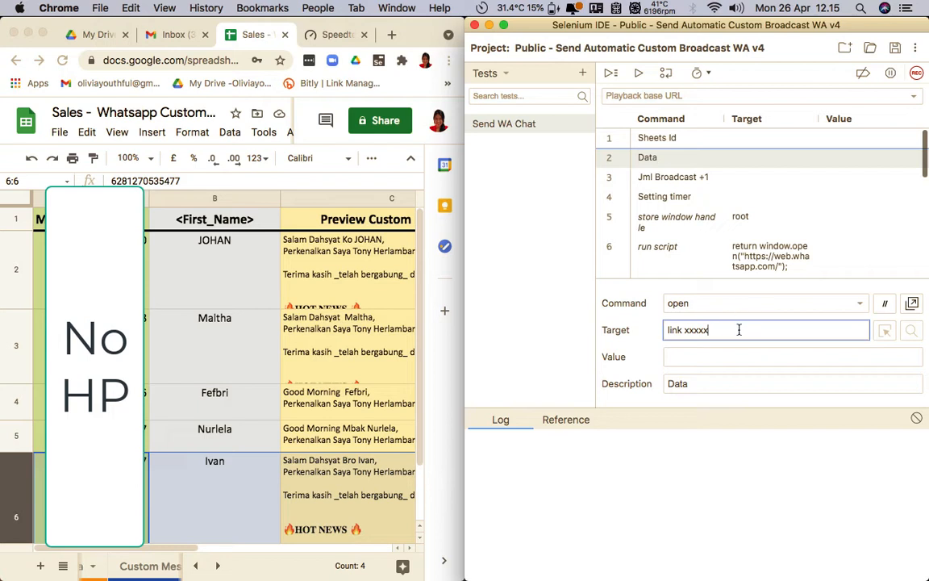
pyautogui.moveTo(738, 330); pyautogui.dragTo(645, 335)
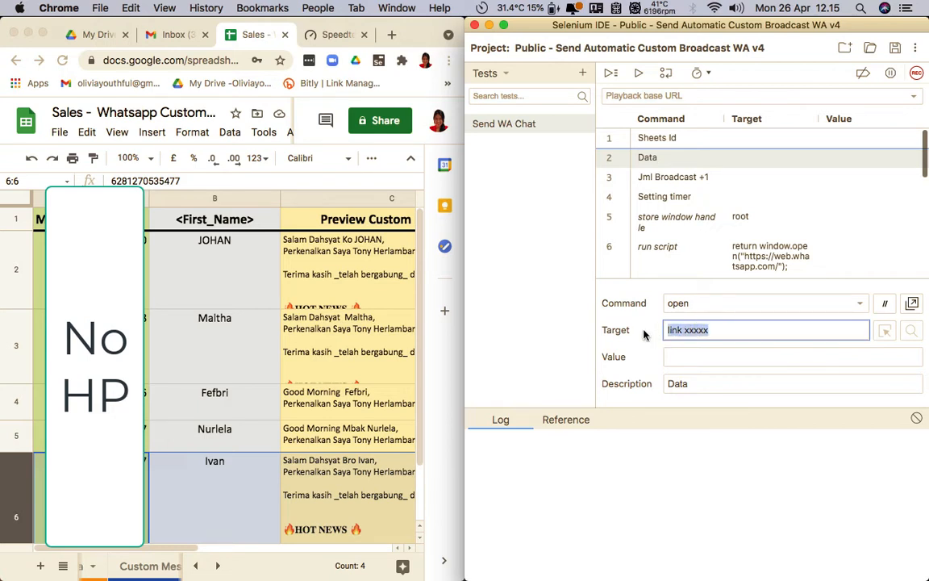
pyautogui.press('super+v')
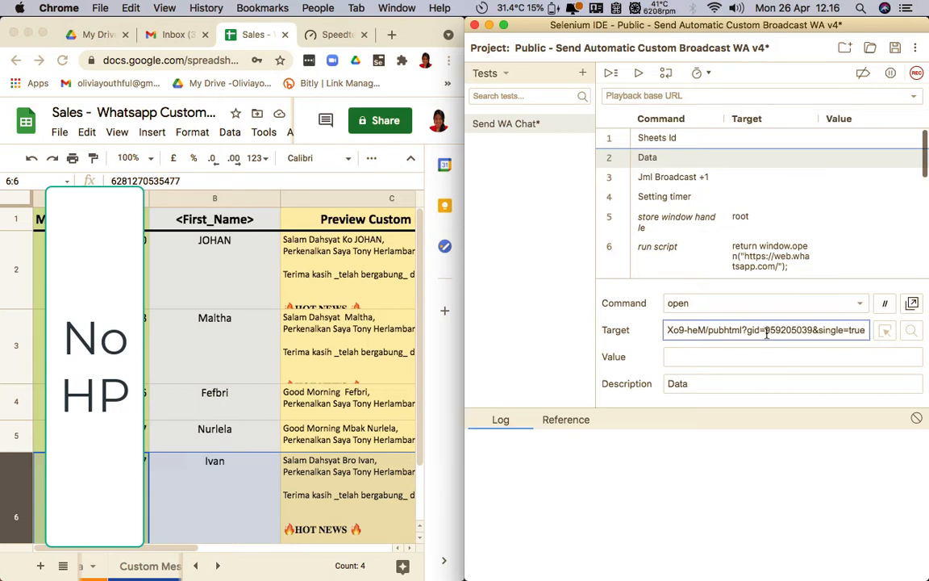
# Step: Copy the gid 959205039 from the link and set it as the target of the Sheets Id store command
pyautogui.moveTo(766, 330); pyautogui.dragTo(814, 330)
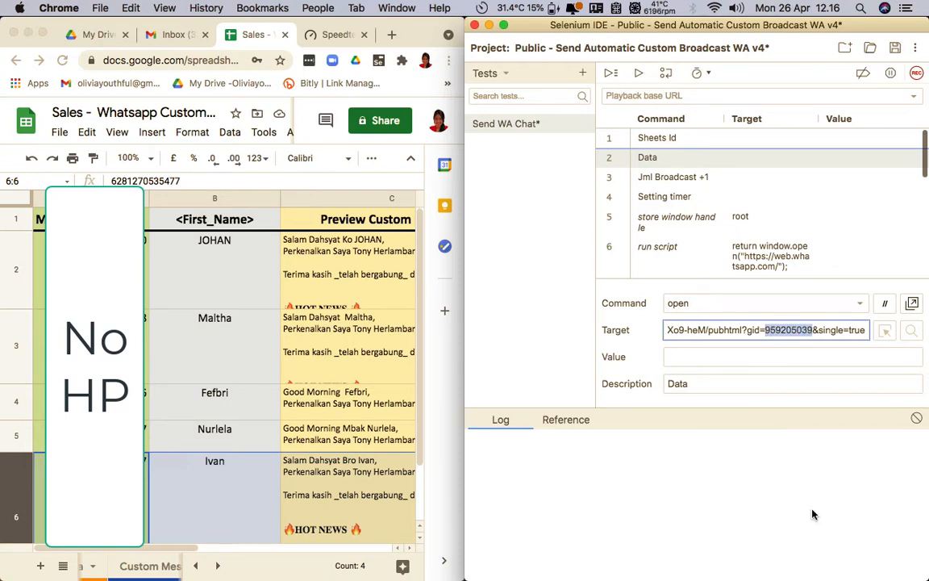
pyautogui.click(663, 142)
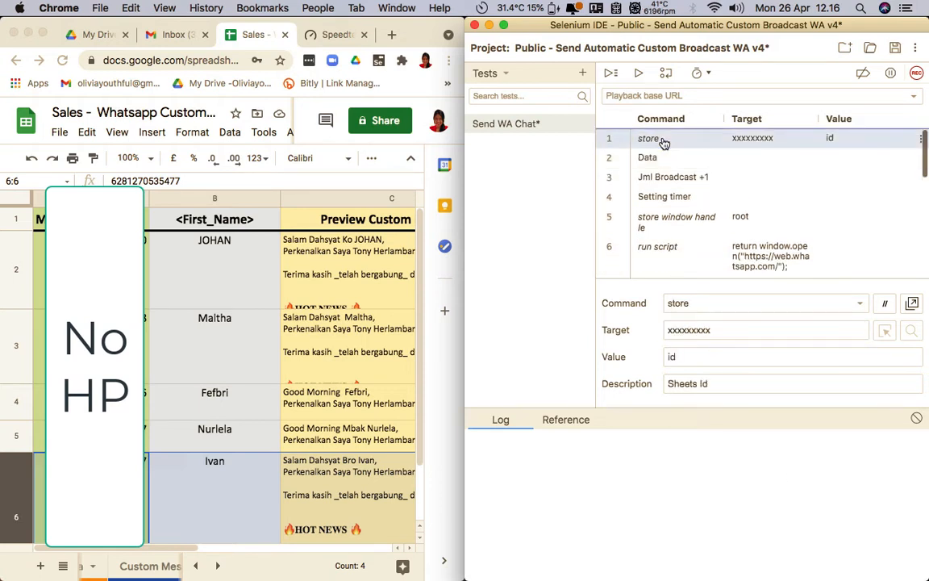
pyautogui.doubleClick(725, 331)
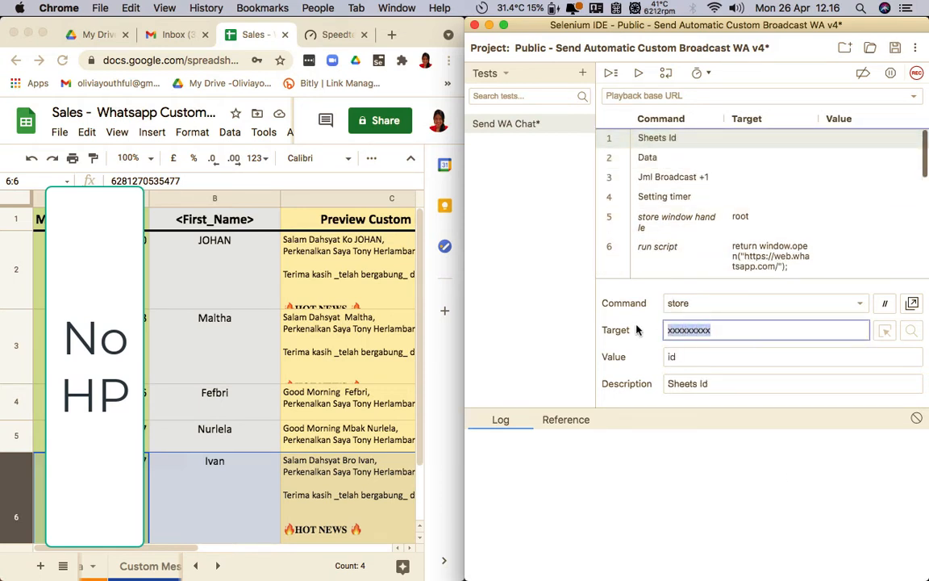
pyautogui.press('super+v')
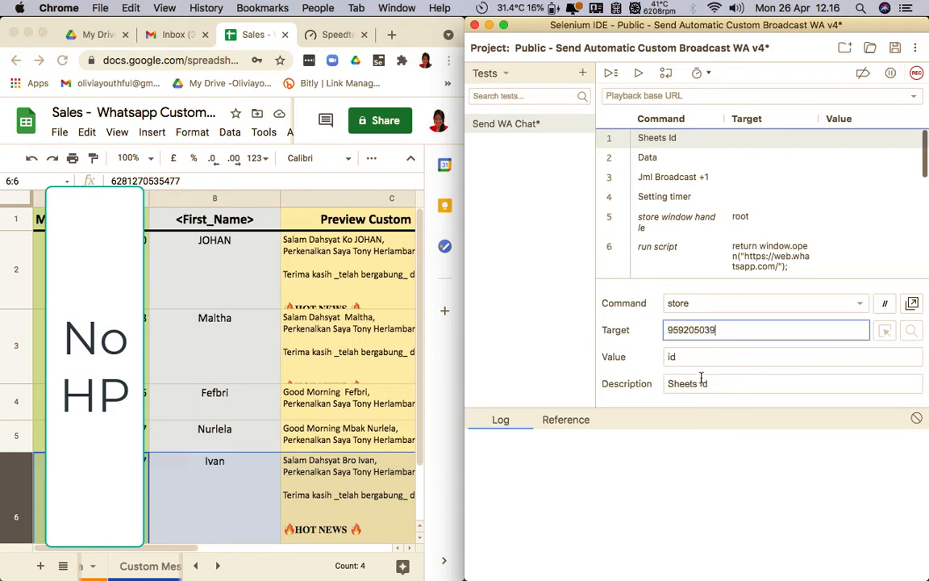
# Step: Set the target of the Jml Broadcast +1 store command to 6
pyautogui.click(673, 184)
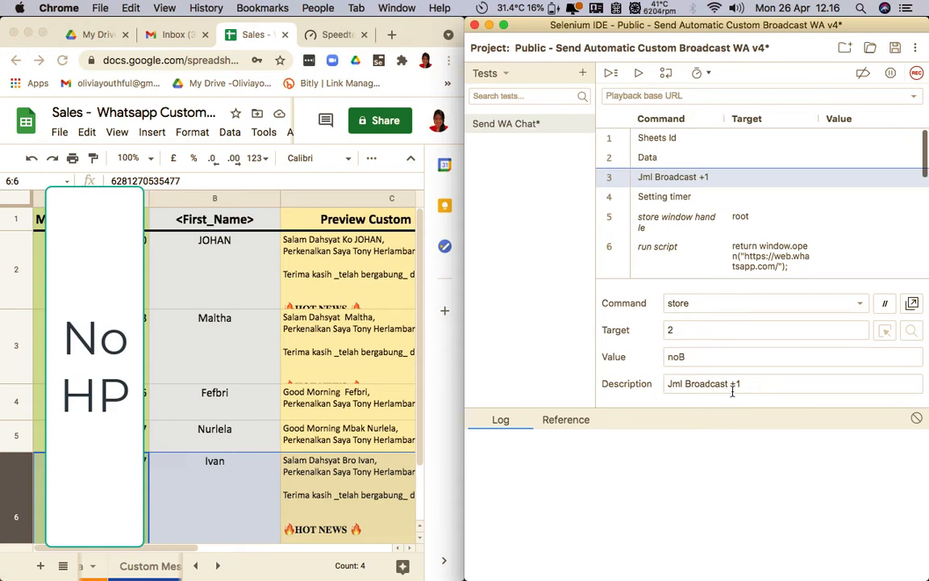
pyautogui.click(687, 325)
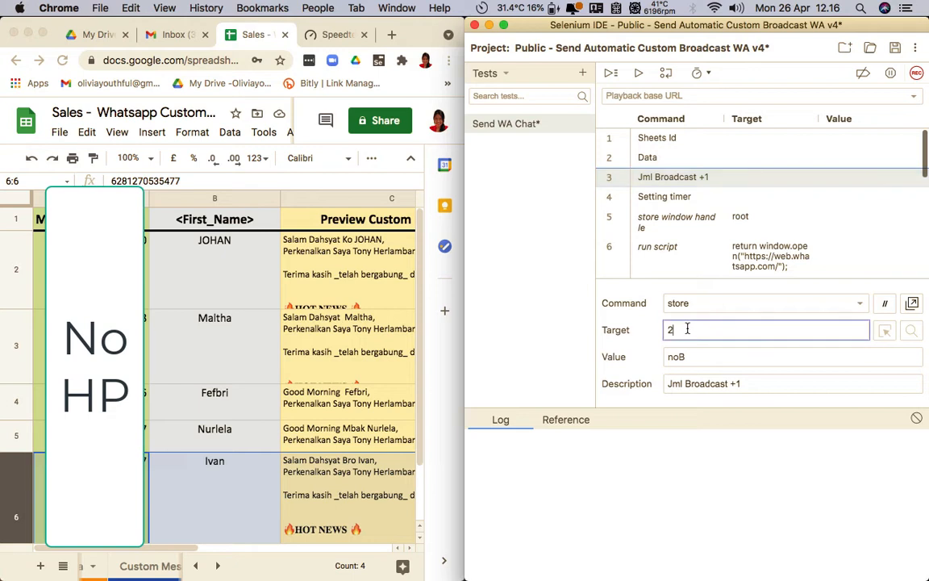
pyautogui.press('BackSpace')
pyautogui.write('6')
# Step: Check the speed in the Setting timer command and the timeout value in the wait for element present command
pyautogui.click(676, 202)
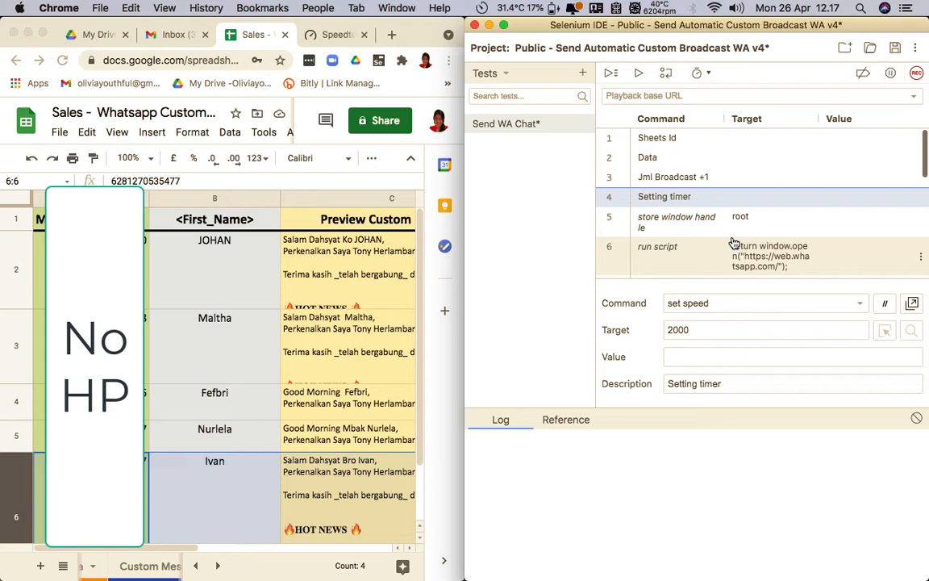
pyautogui.scroll(-5, 734, 243)
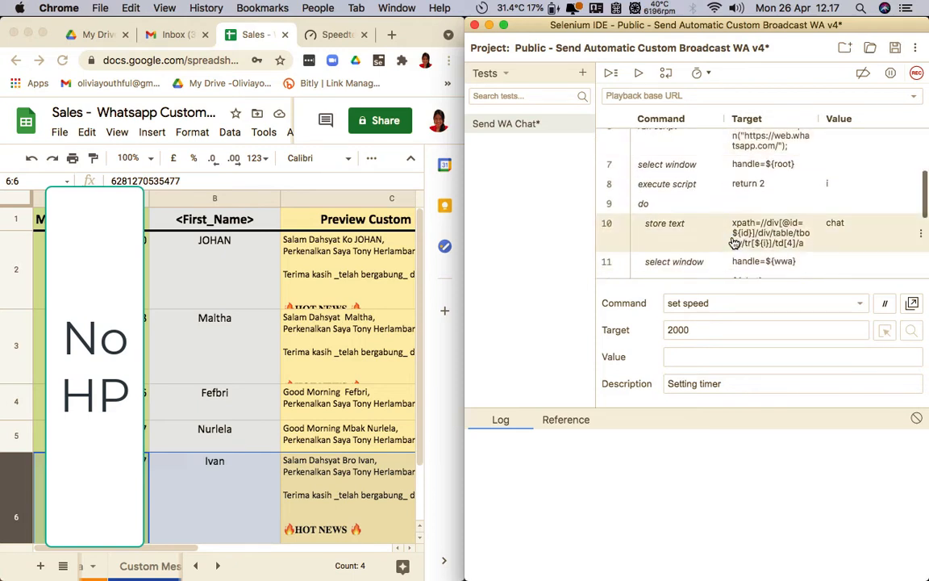
pyautogui.scroll(-4, 735, 244)
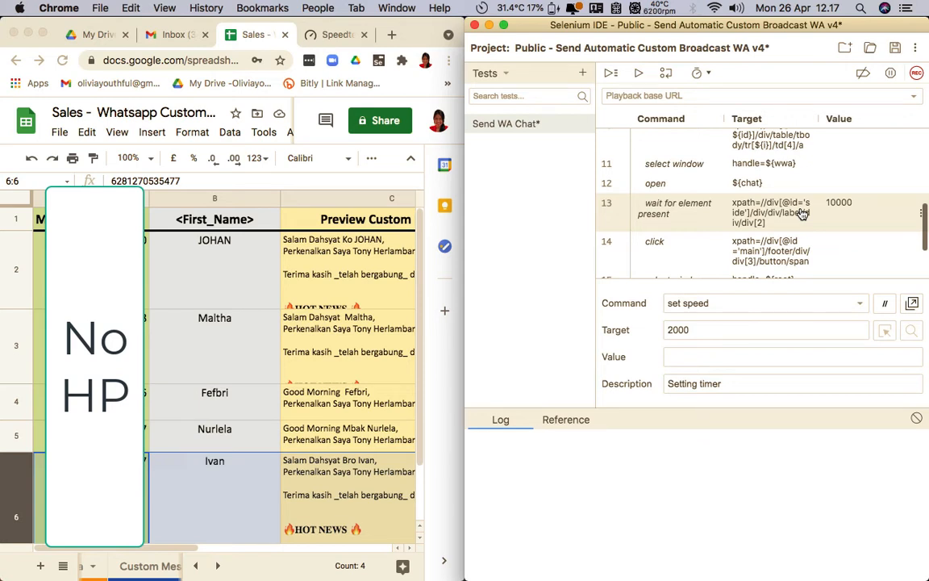
pyautogui.click(846, 213)
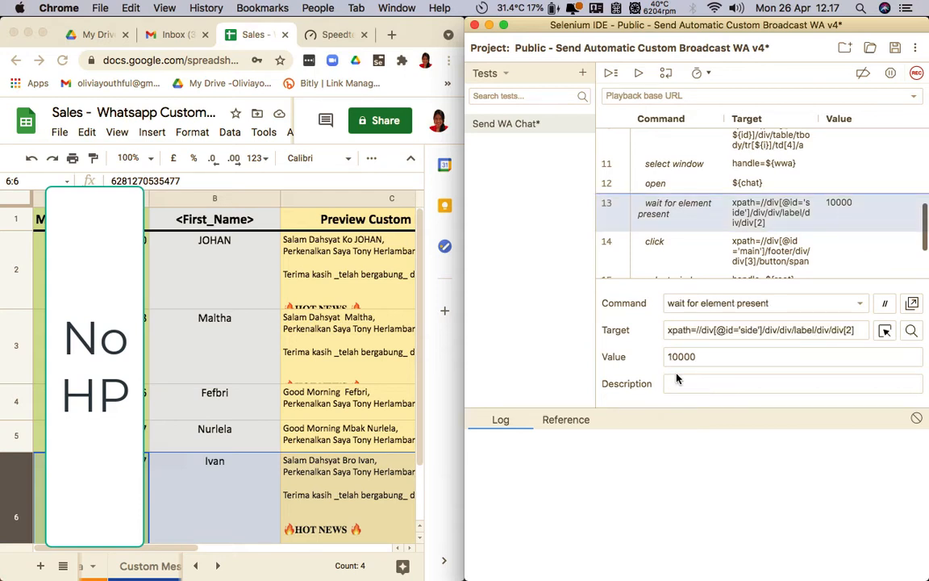
pyautogui.moveTo(692, 357); pyautogui.dragTo(635, 359)
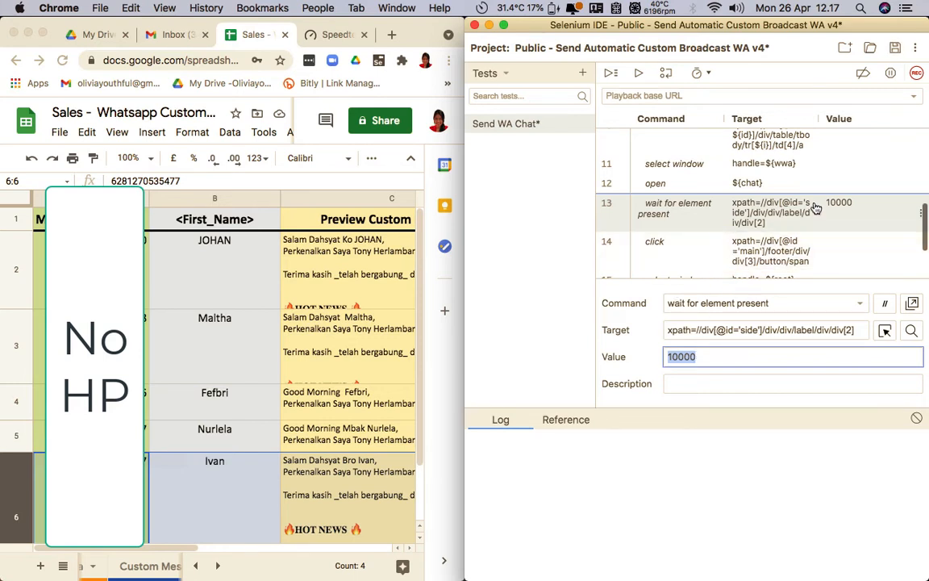
pyautogui.scroll(5, 816, 208)
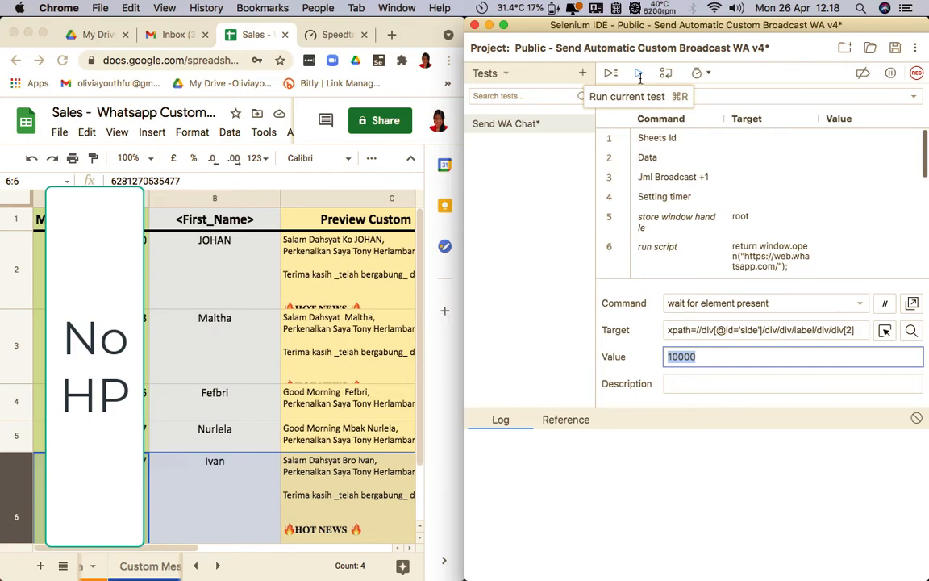
# Step: Run the Send WA Chat test and copy the Send Automatic sheet's web page link from the Publish to the web settings
pyautogui.click(640, 81)
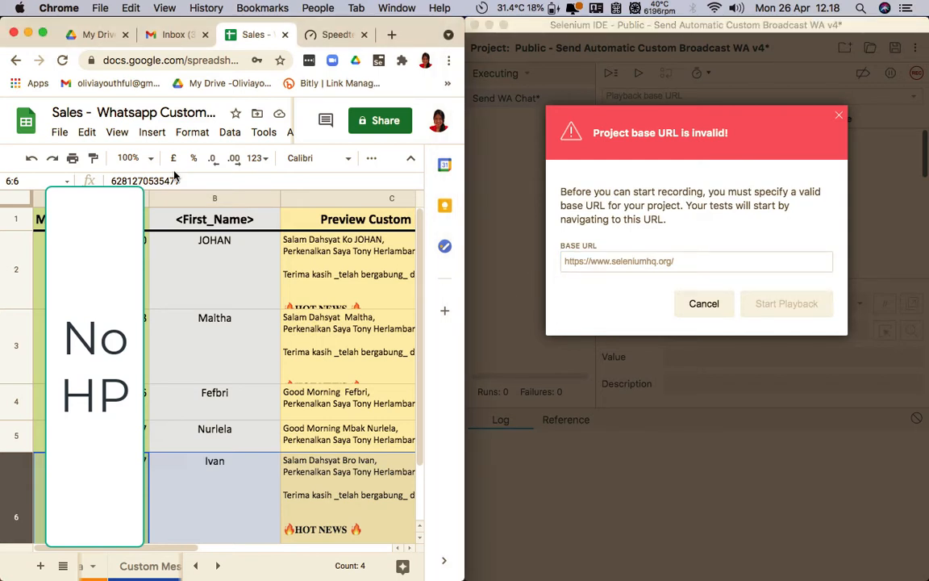
pyautogui.click(62, 135)
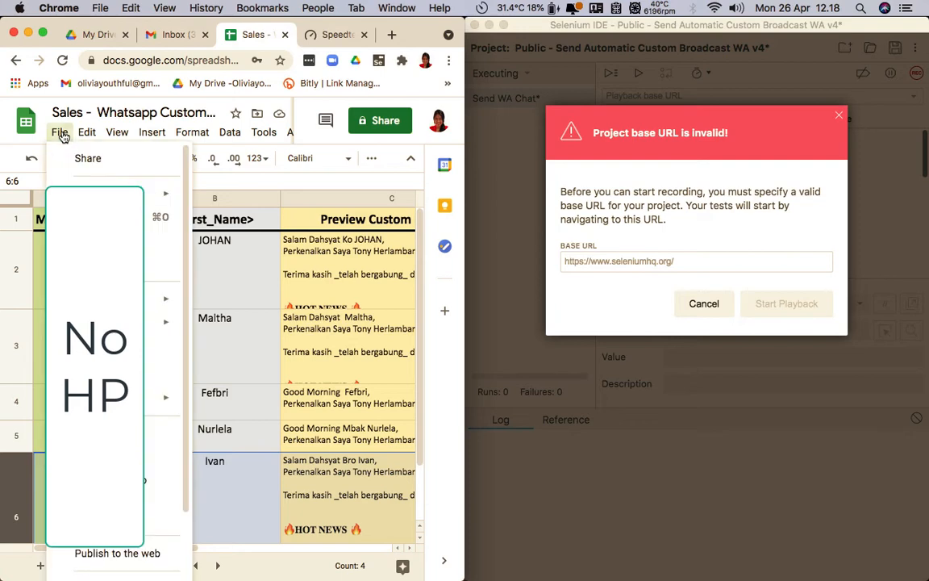
pyautogui.click(62, 134)
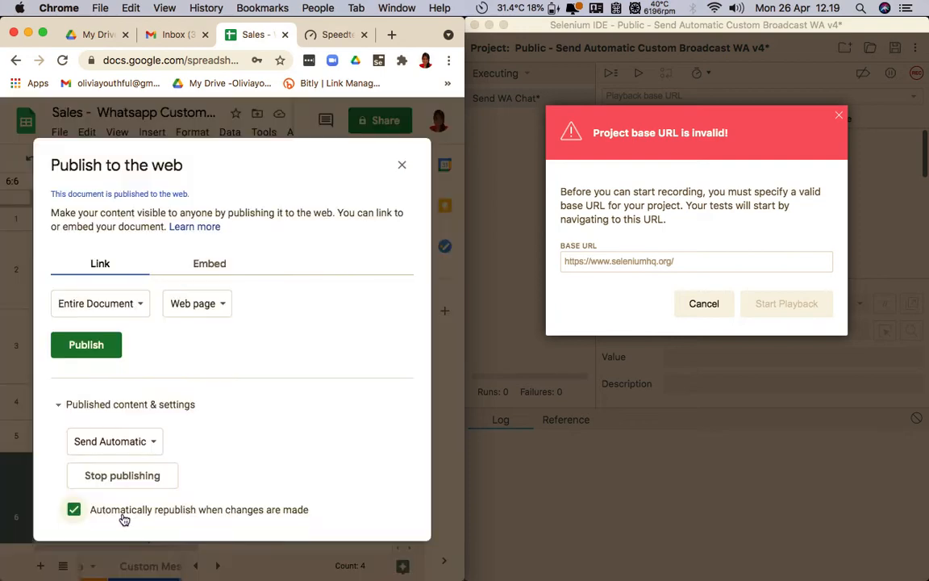
pyautogui.click(141, 311)
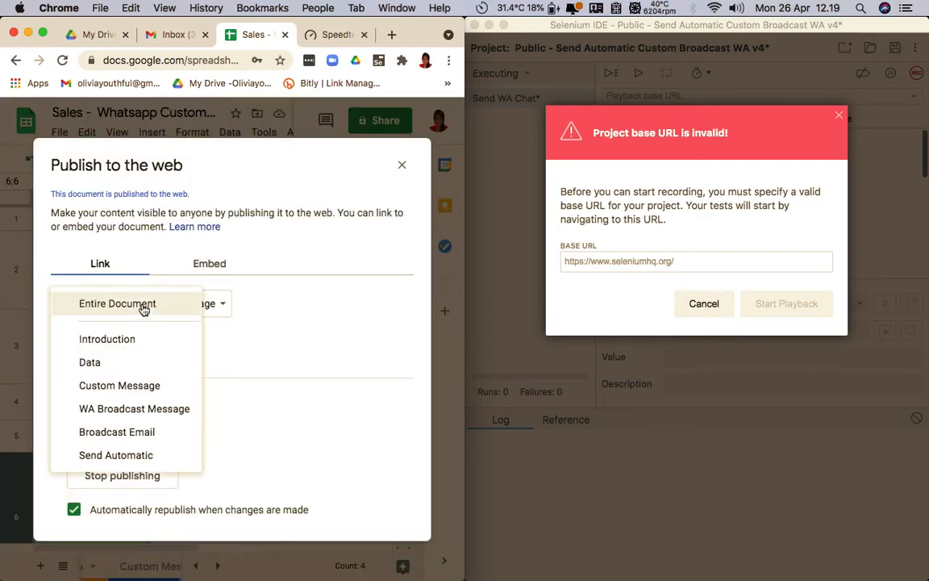
pyautogui.click(121, 456)
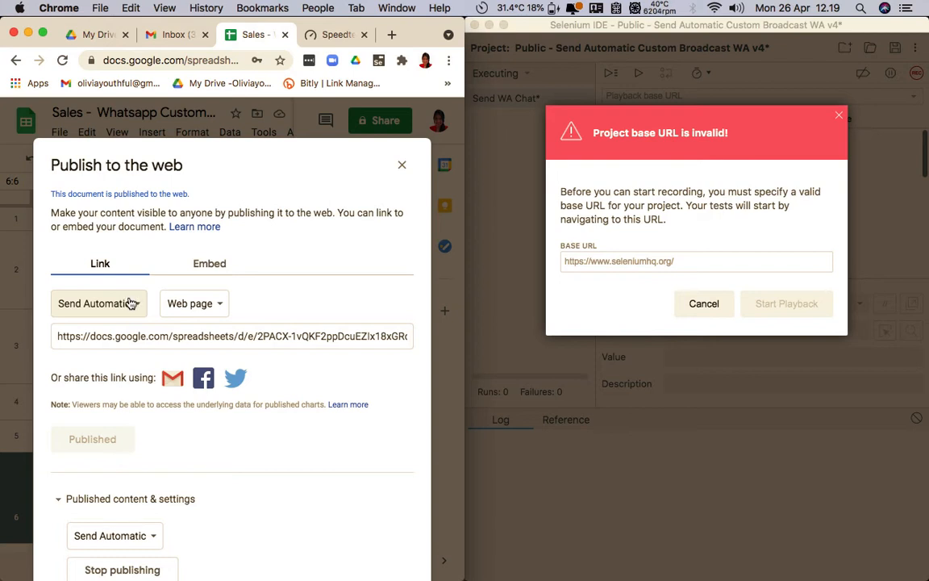
pyautogui.click(122, 336)
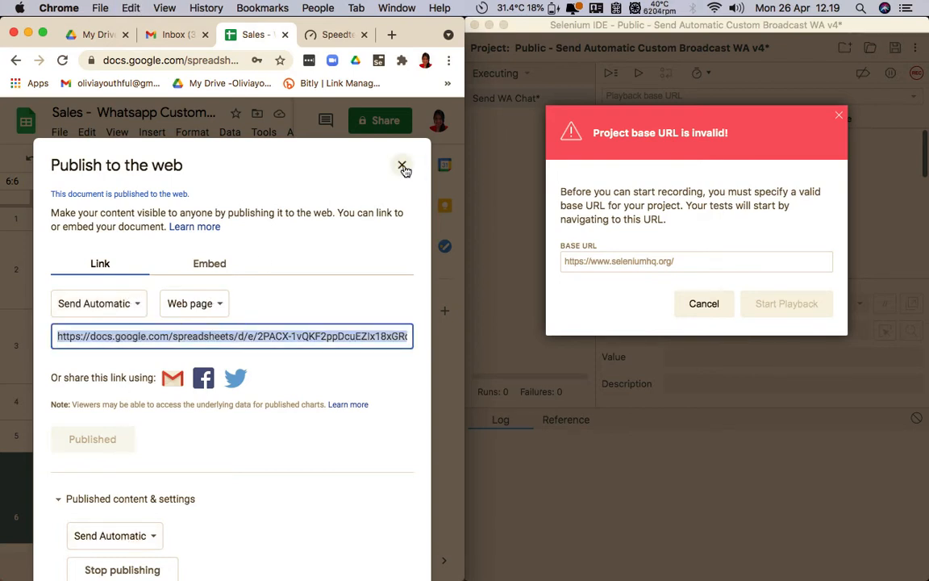
pyautogui.click(402, 166)
# Step: Enter the copied published link as the project's base URL and start the playback
pyautogui.click(637, 268)
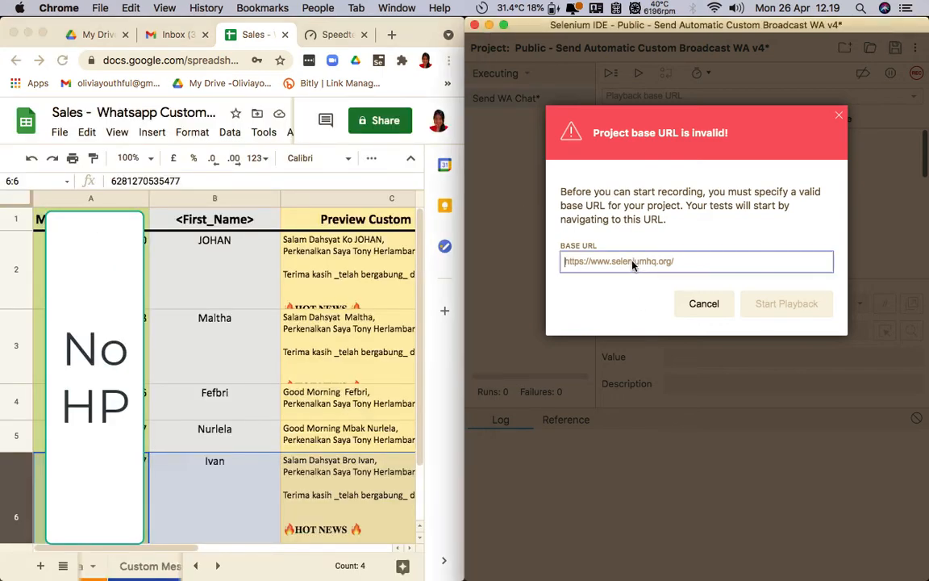
pyautogui.press('super+v')
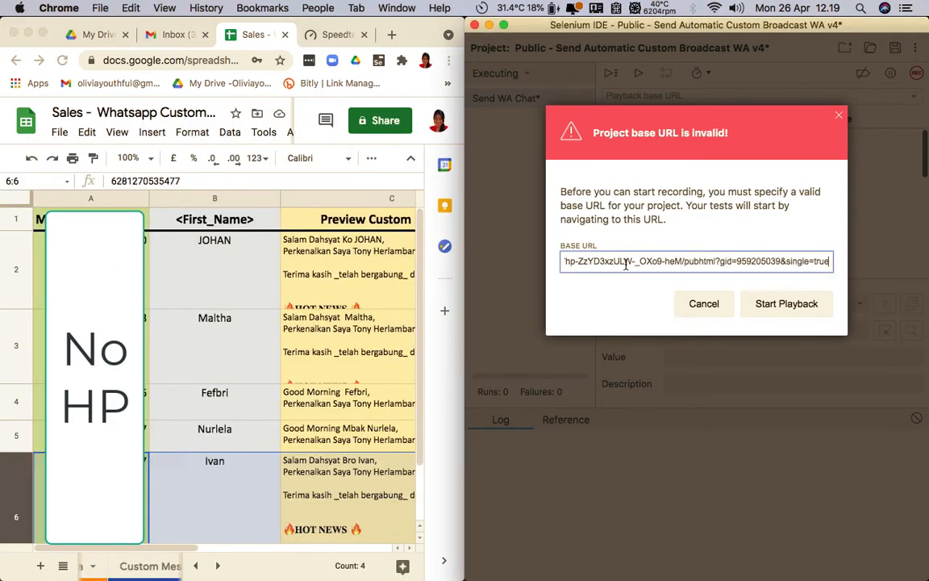
pyautogui.click(780, 307)
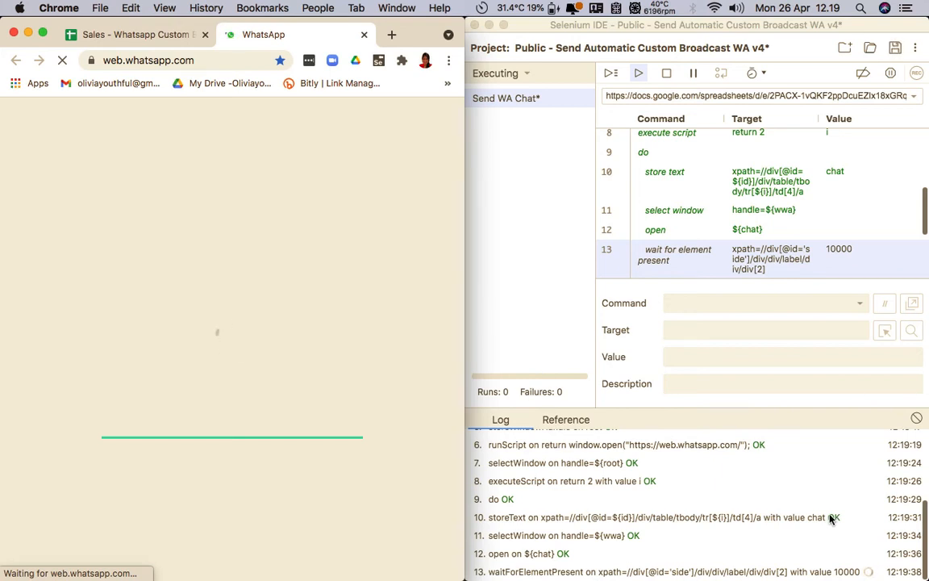
# Step: Examine the recipients in the published Send Automatic page and the log entries of the Send WA Chat run
pyautogui.scroll(5, 832, 518)
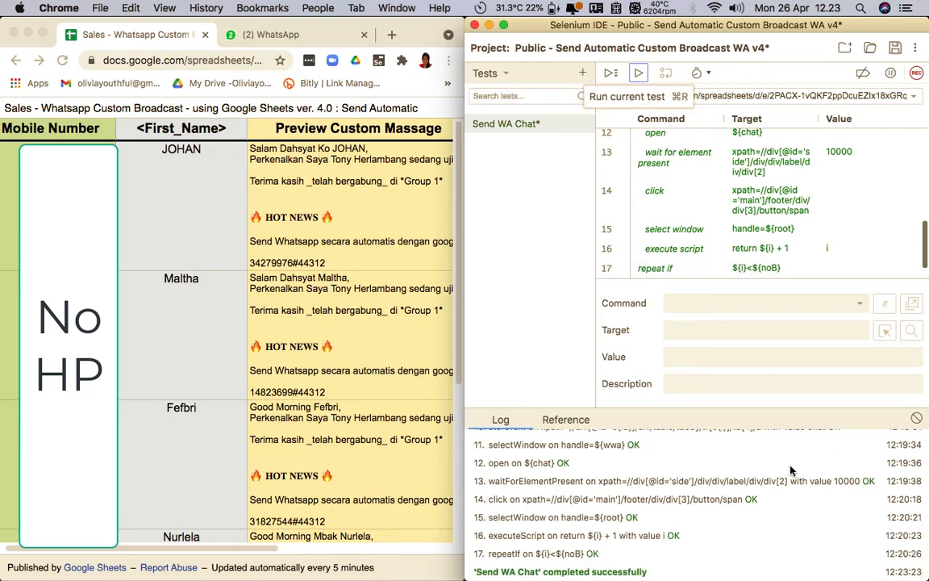
pyautogui.scroll(-3, 331, 450)
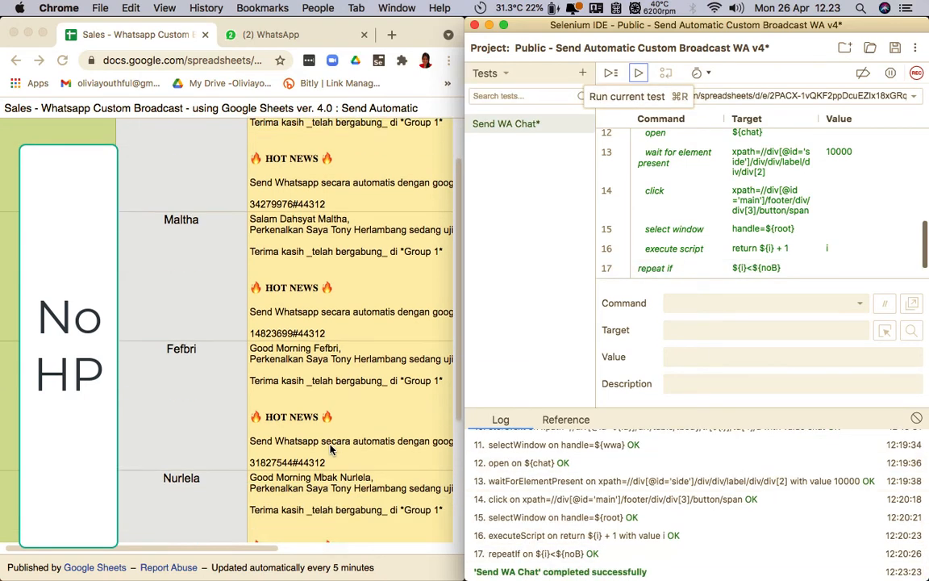
pyautogui.scroll(-3, 331, 449)
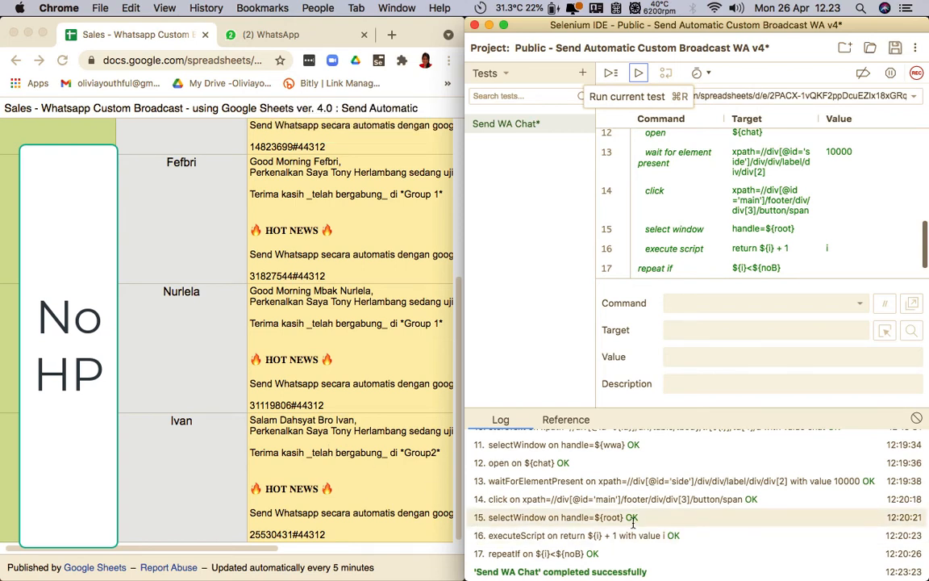
pyautogui.scroll(4, 659, 481)
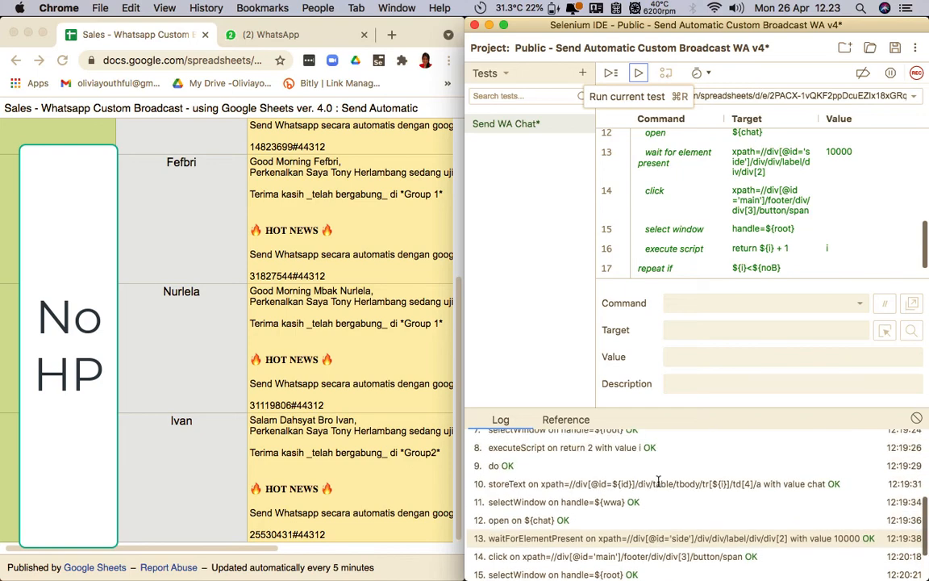
pyautogui.scroll(3, 659, 481)
pyautogui.scroll(-3, 659, 481)
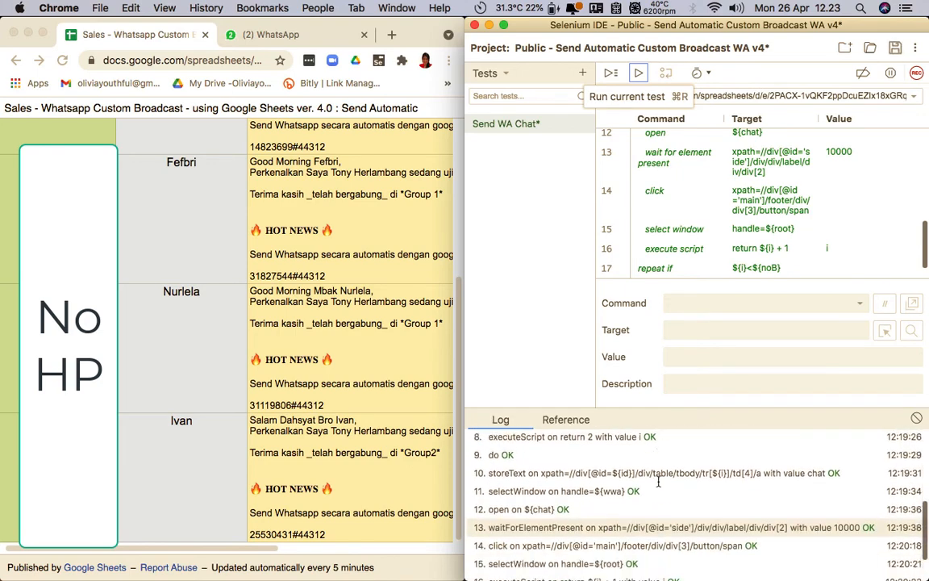
pyautogui.scroll(7, 659, 481)
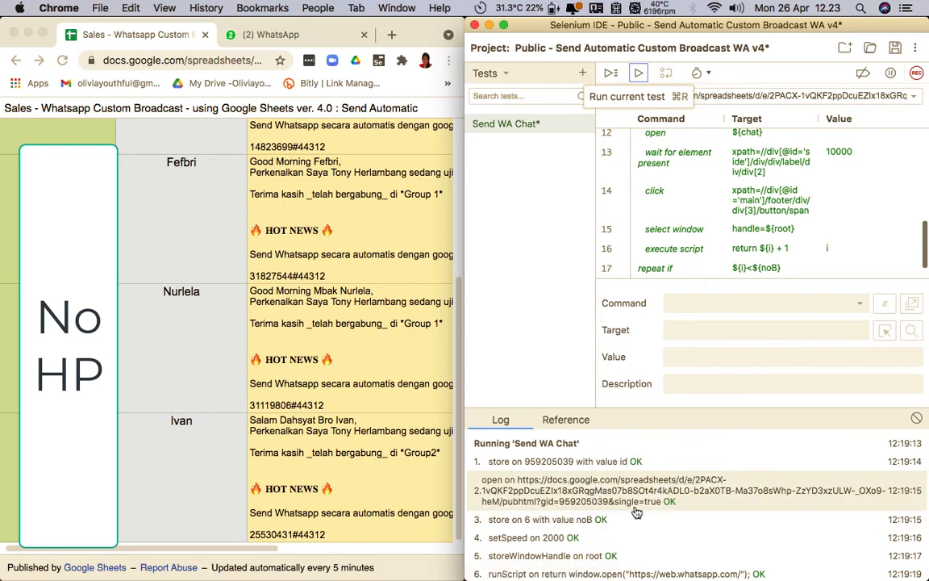
pyautogui.scroll(5, 312, 287)
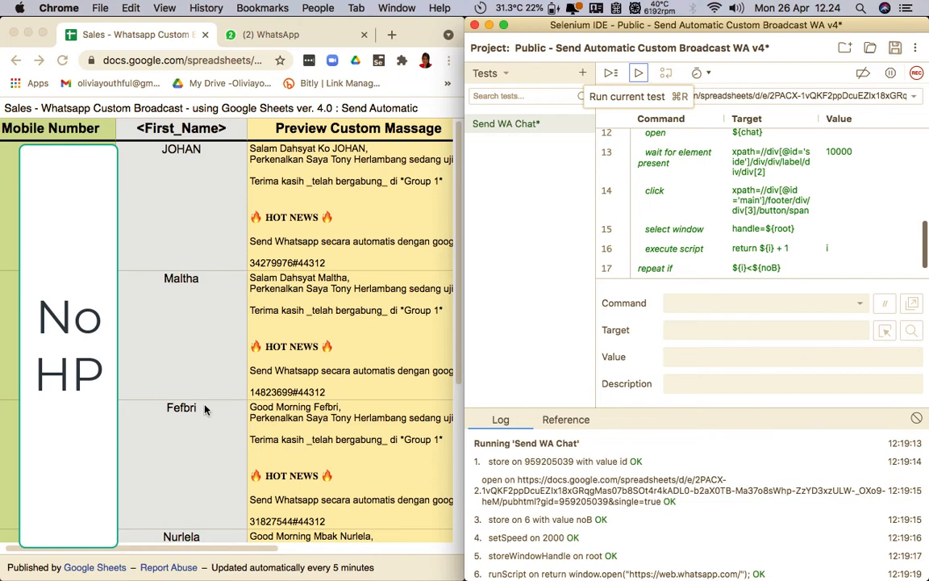
# Step: Compare the recipients listed on the published Send Automatic page with the custom messages sent in WhatsApp
pyautogui.scroll(-4, 198, 419)
pyautogui.scroll(-2, 197, 452)
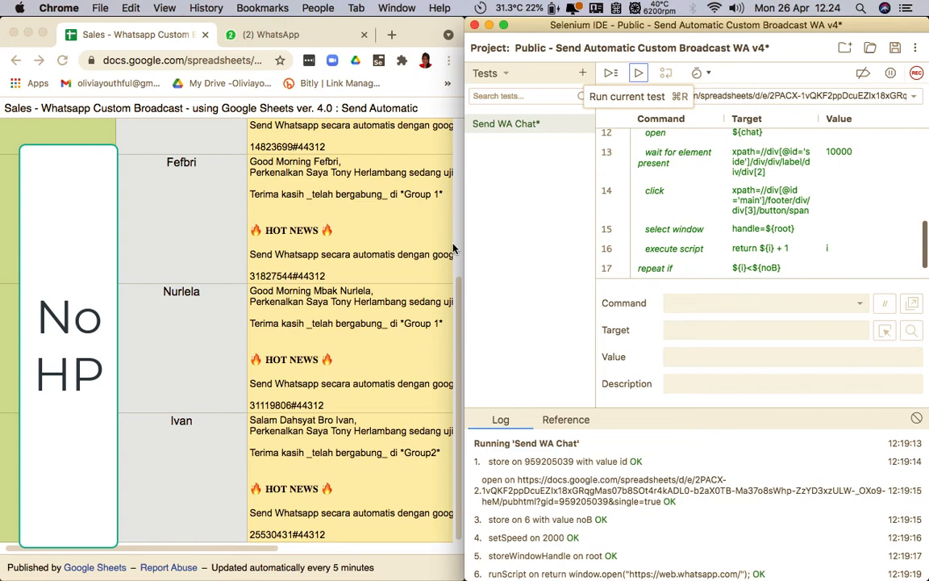
pyautogui.click(268, 35)
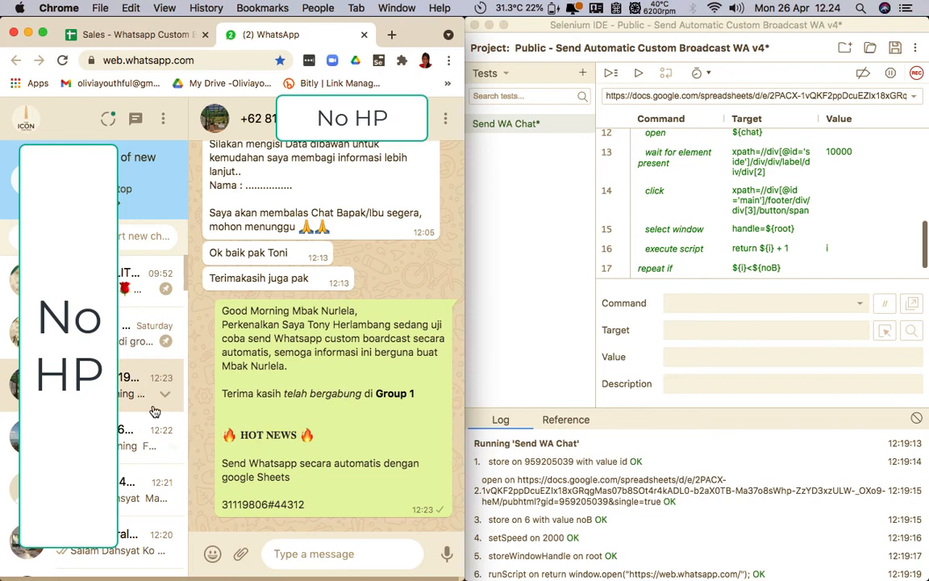
pyautogui.scroll(-1, 145, 452)
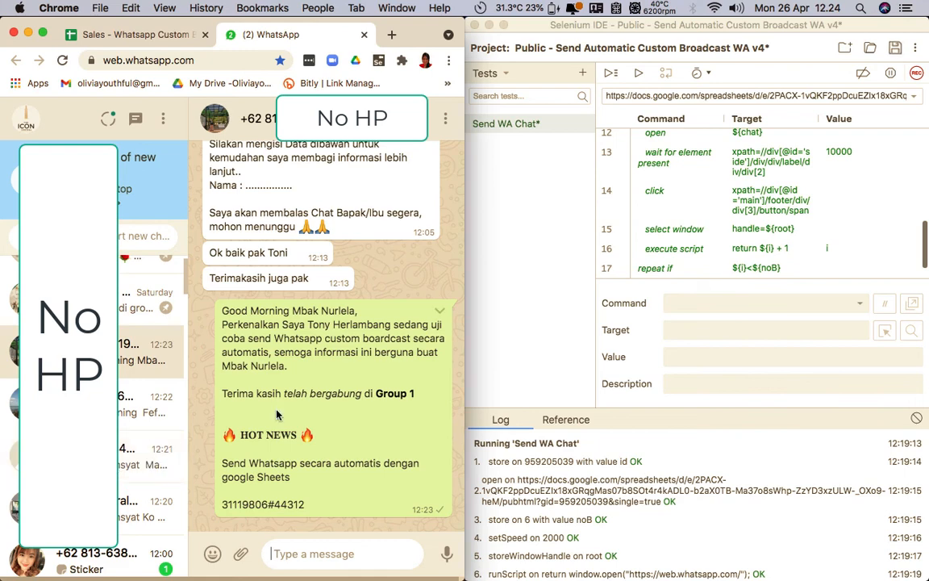
pyautogui.scroll(3, 336, 374)
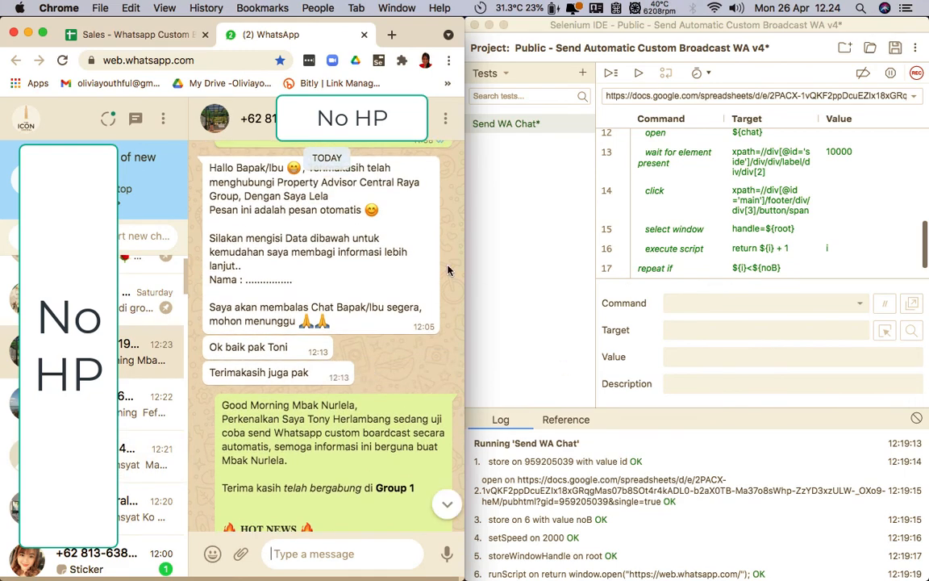
pyautogui.click(136, 37)
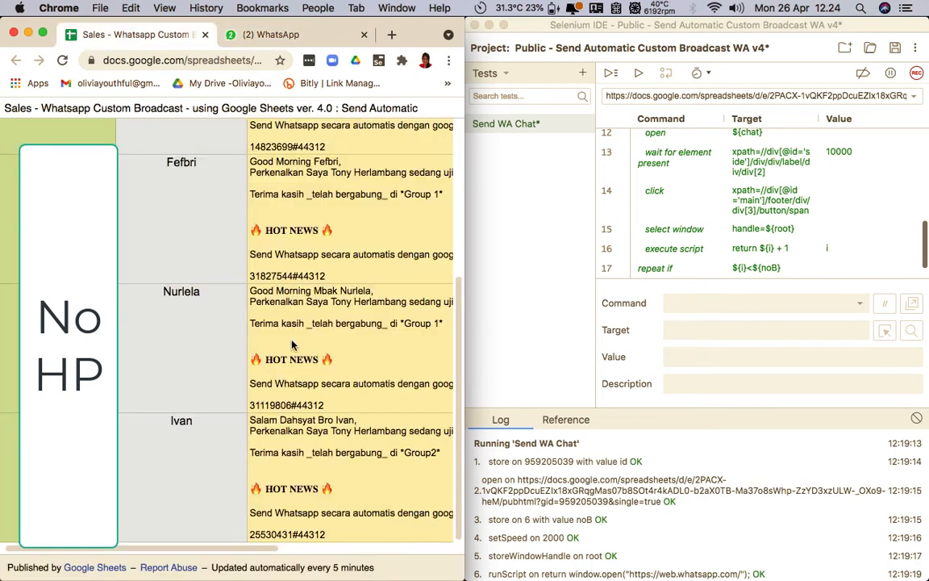
pyautogui.scroll(5, 185, 263)
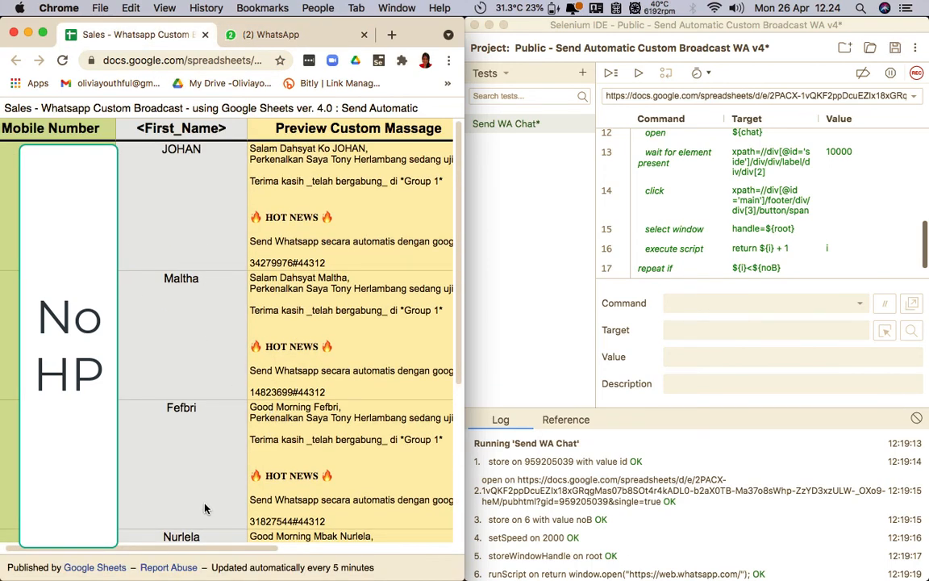
pyautogui.scroll(-5, 205, 508)
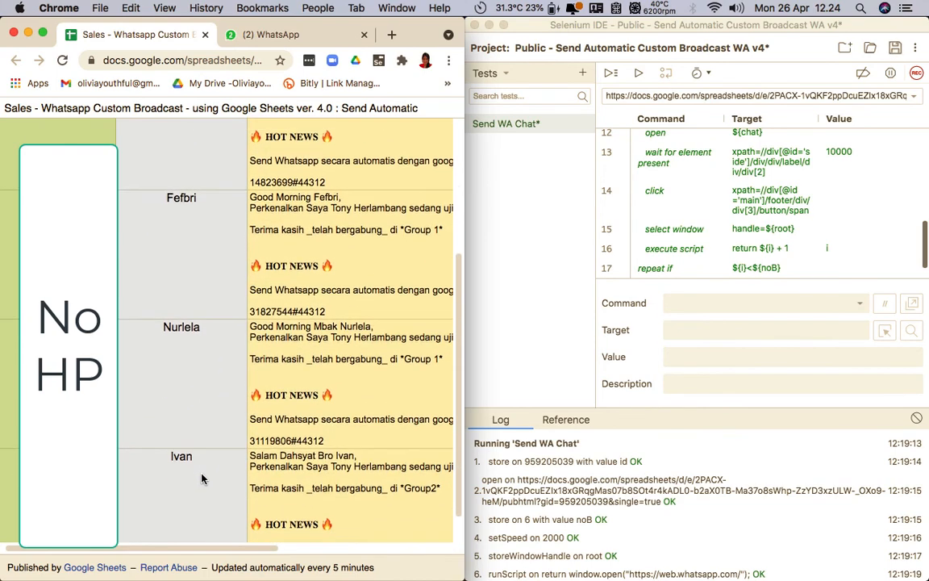
pyautogui.scroll(-1, 202, 478)
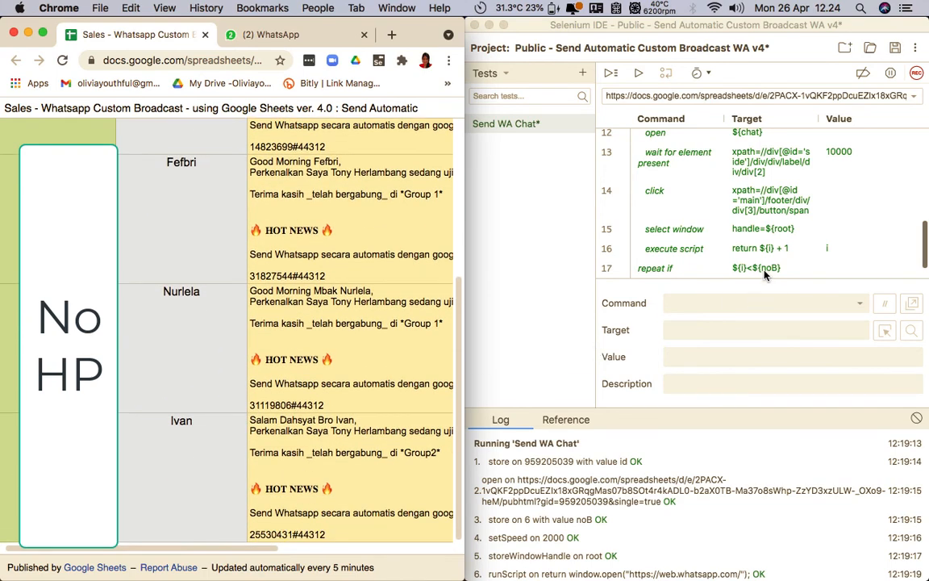
# Step: Open the Jml Broadcast +1 command of the Send WA Chat test to check its stored broadcast count
pyautogui.scroll(5, 770, 214)
pyautogui.scroll(5, 781, 219)
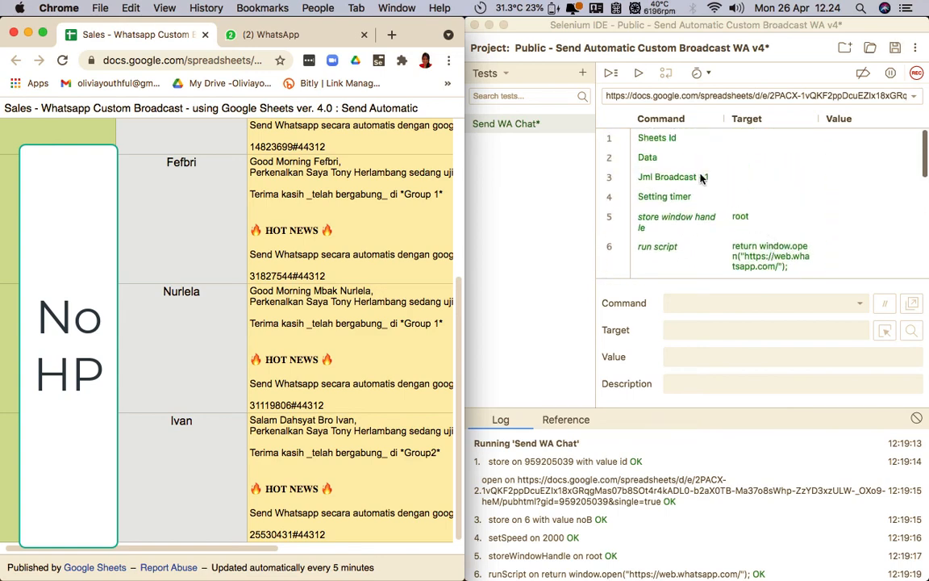
pyautogui.click(629, 158)
pyautogui.click(685, 179)
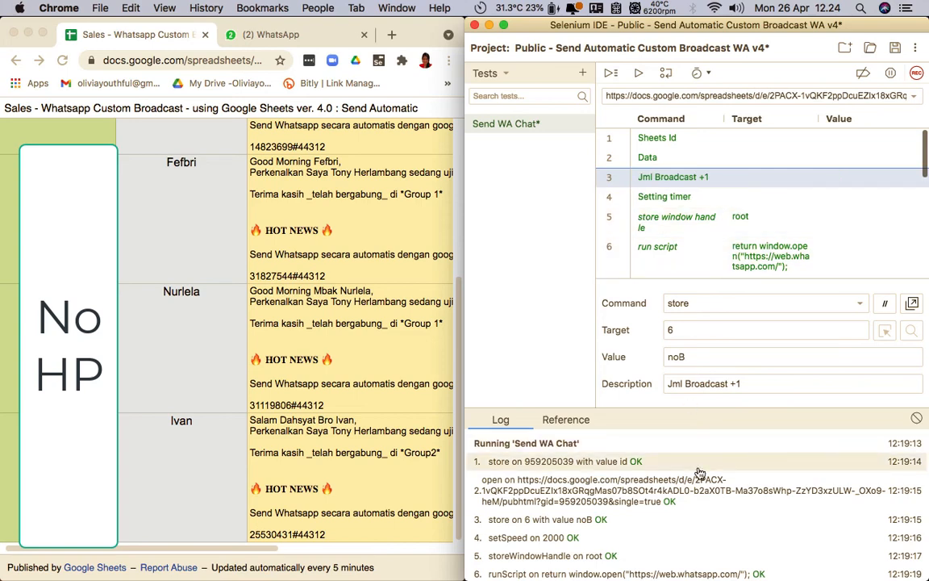
# Step: Check the final entries of the Send WA Chat run log and the delivered messages in the WhatsApp chat list
pyautogui.scroll(-5, 686, 541)
pyautogui.scroll(-3, 687, 541)
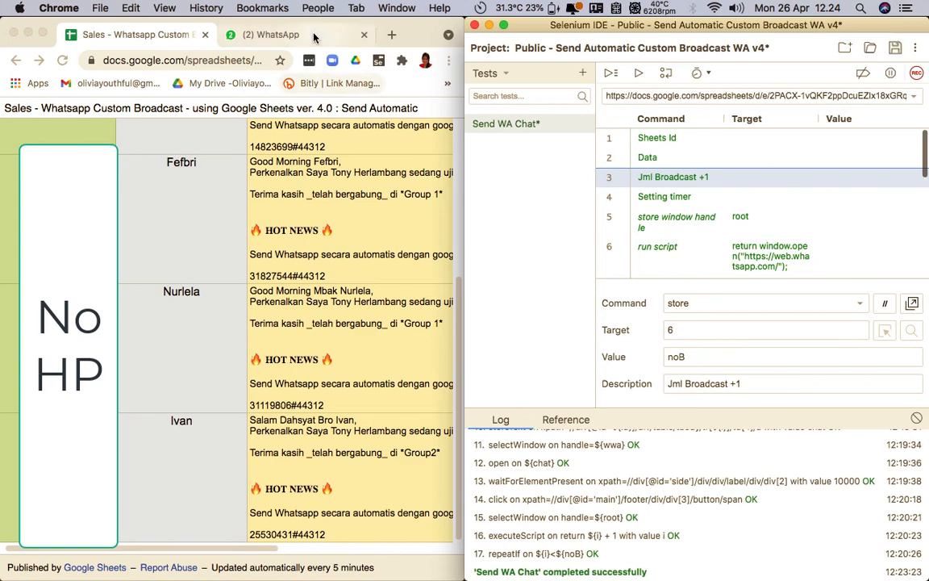
pyautogui.click(282, 30)
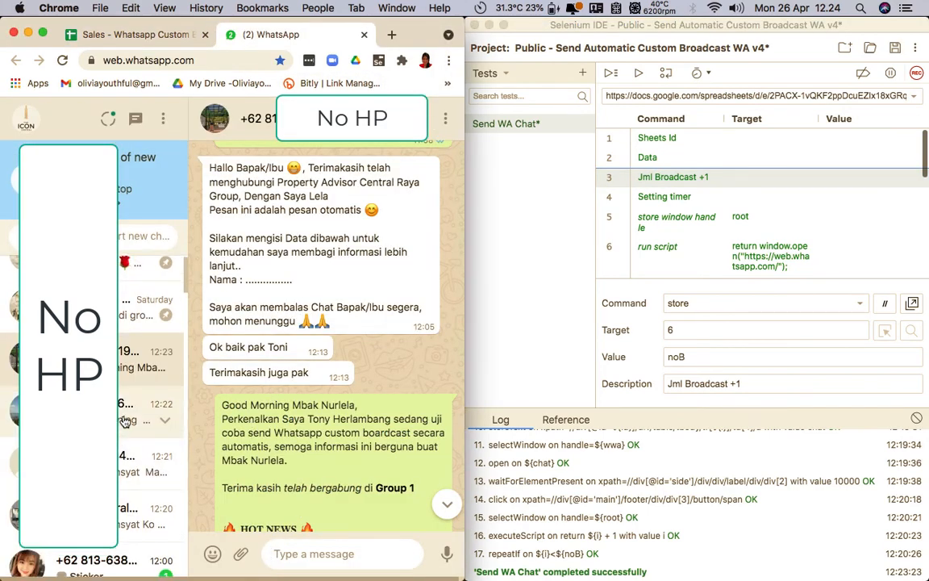
pyautogui.scroll(1, 124, 421)
pyautogui.scroll(-2, 124, 421)
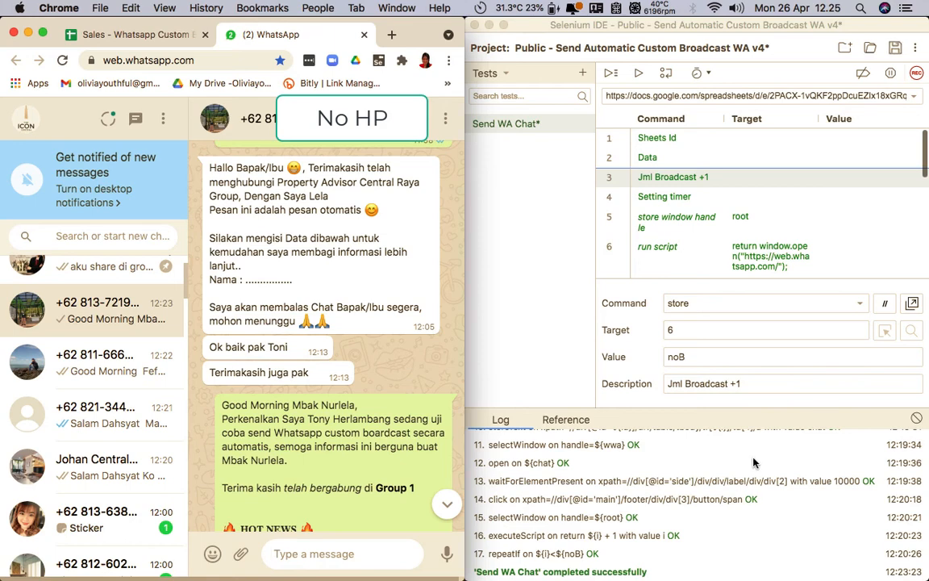
# Step: Compare the start and end timestamps in the Send WA Chat log to determine how long the run took
pyautogui.scroll(4, 704, 484)
pyautogui.scroll(2, 706, 484)
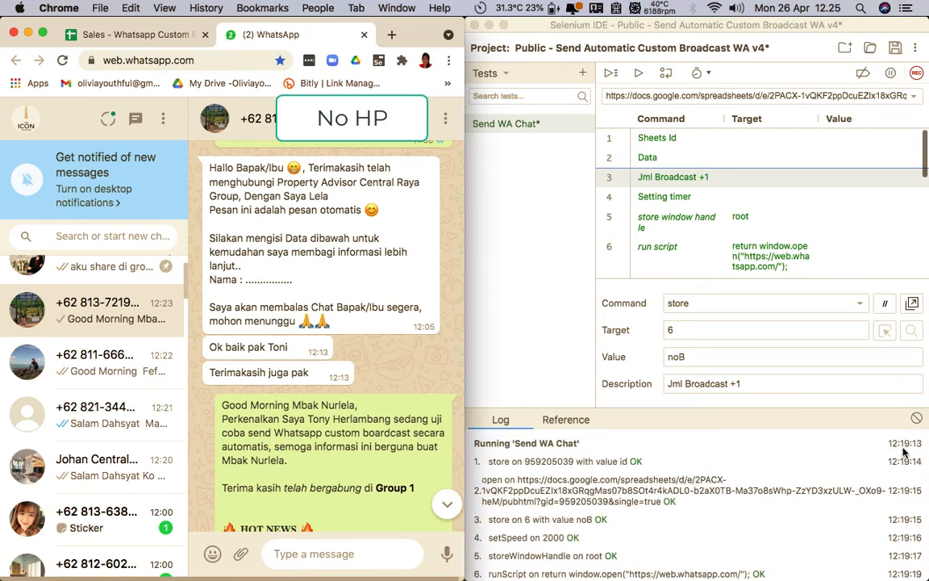
pyautogui.scroll(-6, 847, 488)
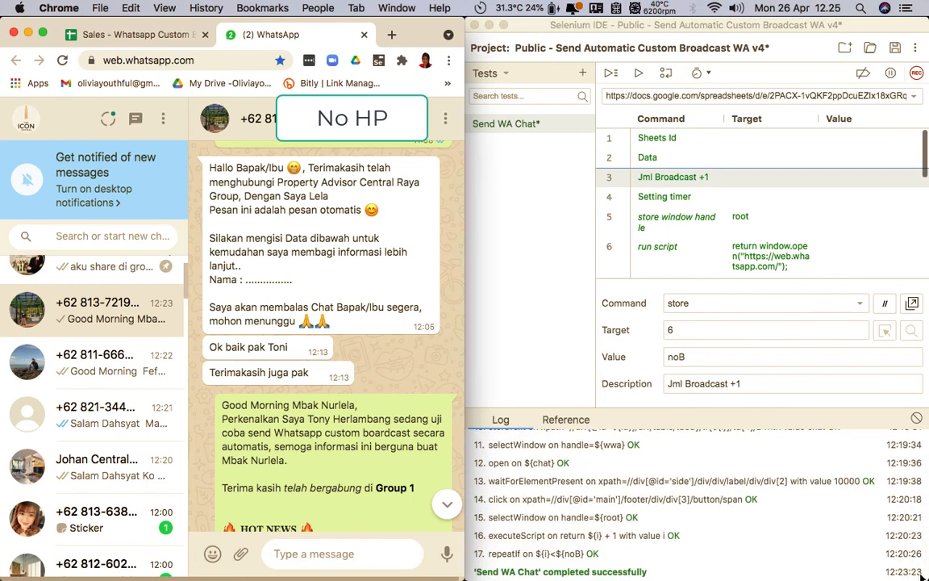
pyautogui.scroll(5, 859, 489)
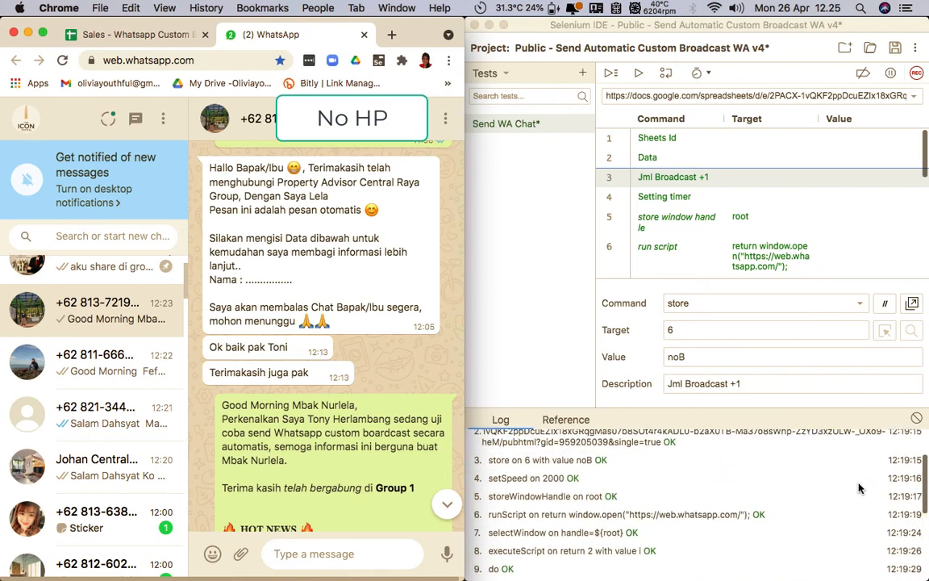
pyautogui.scroll(2, 859, 489)
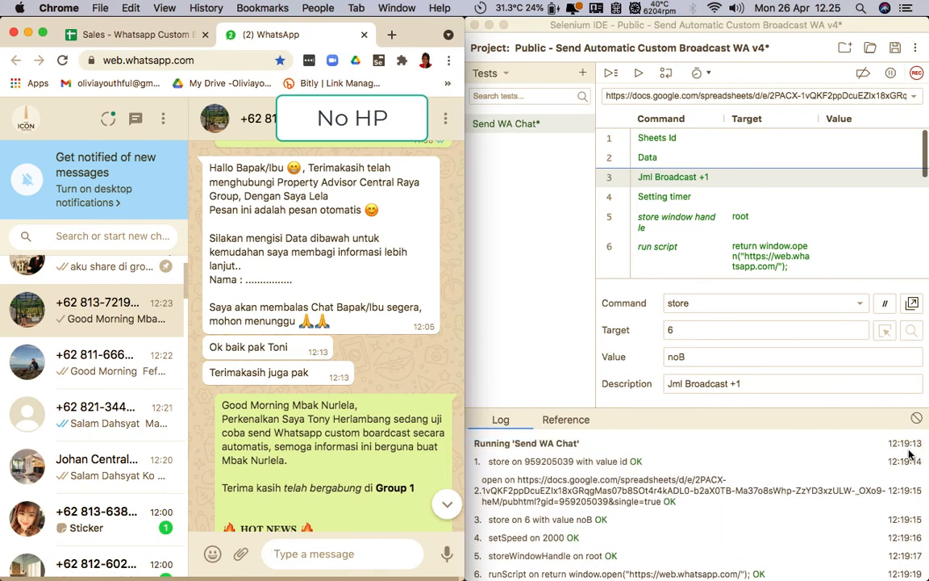
pyautogui.scroll(-3, 885, 487)
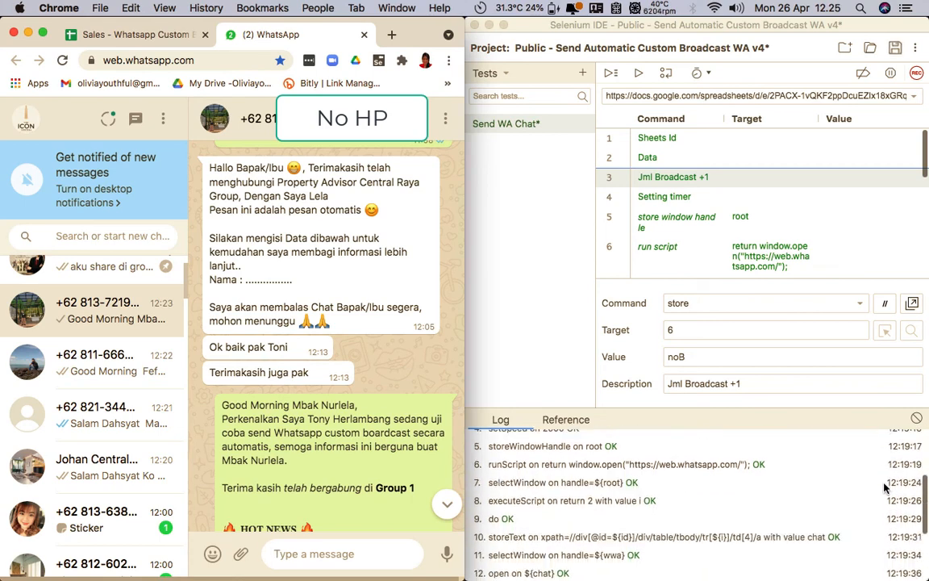
pyautogui.scroll(-3, 885, 488)
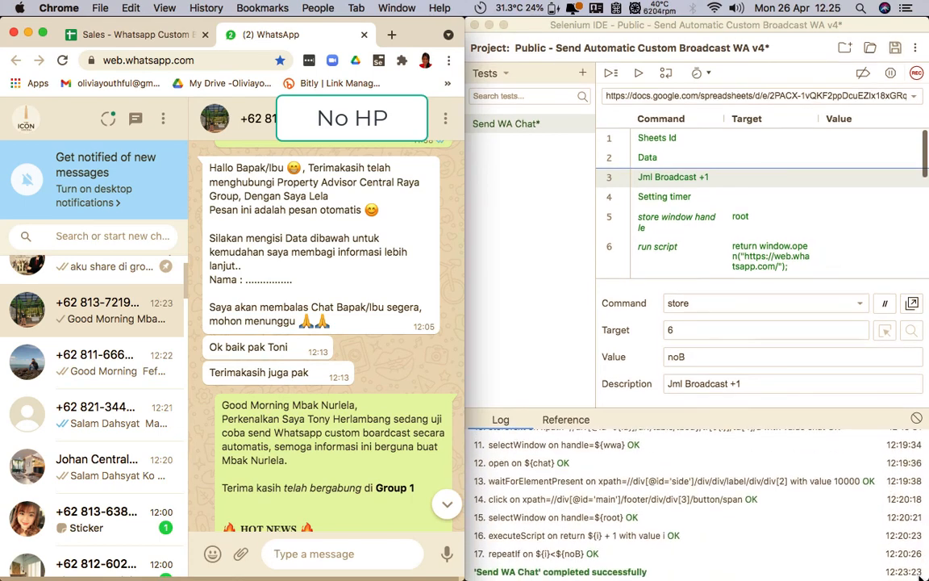